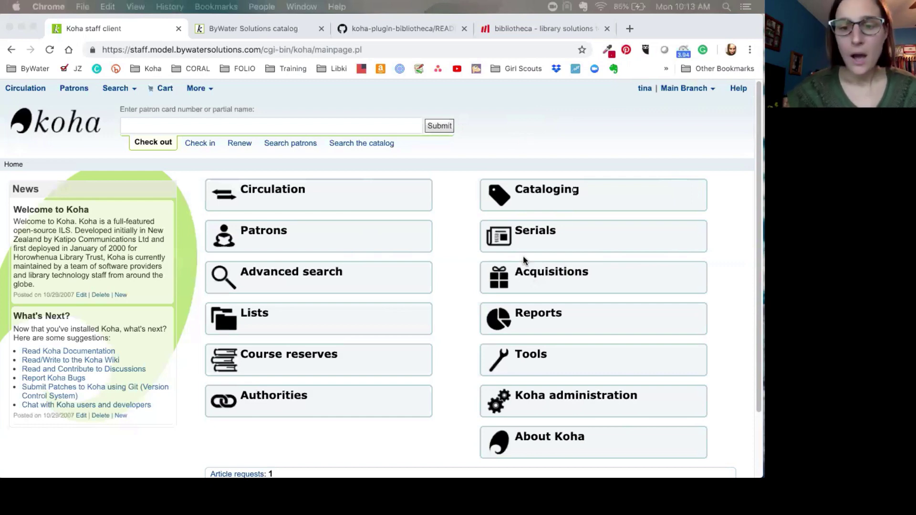
left_click(588, 404)
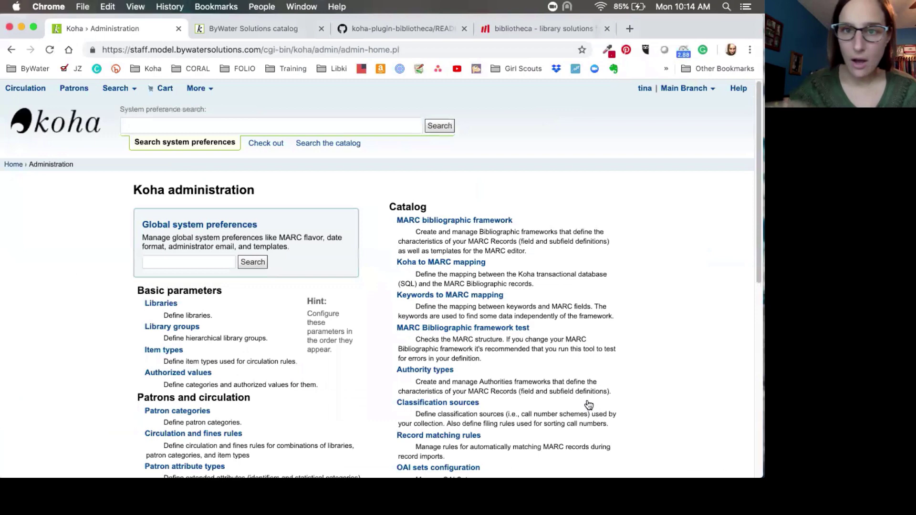
left_click(393, 28)
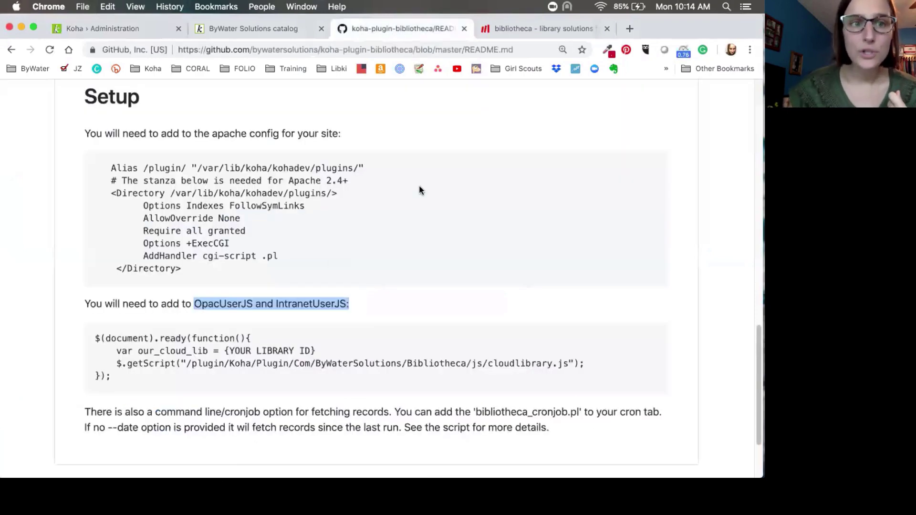
scroll(416, 196, "up", 10)
scroll(415, 204, "up", 5)
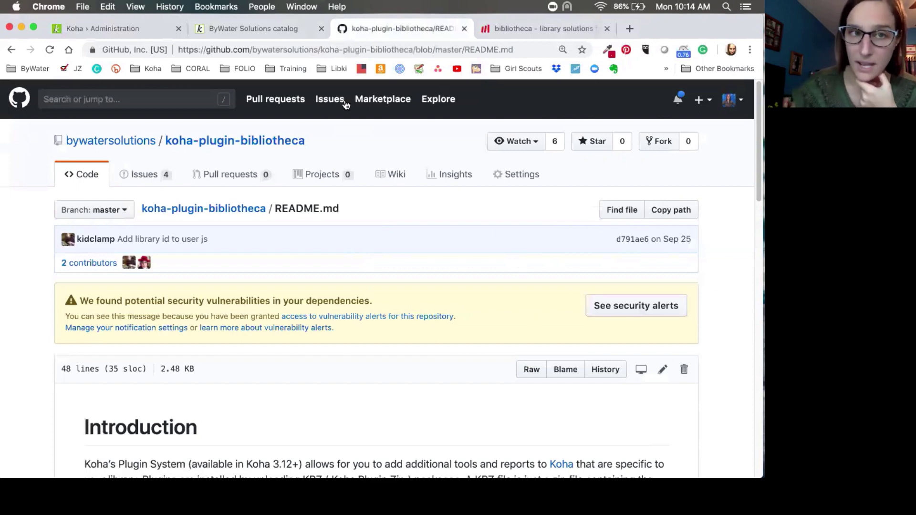
left_click(107, 28)
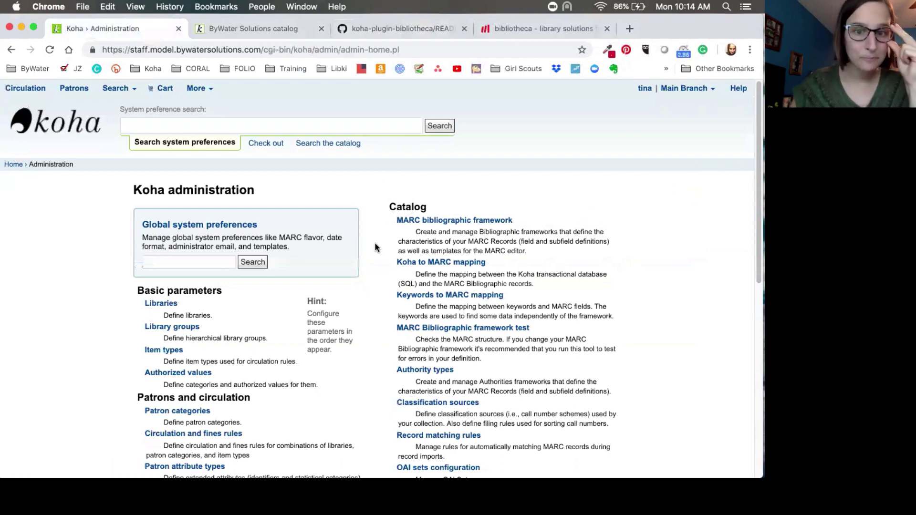
Step: Go to Manage plugins and show the Actions menu for the Bibliotheca eBook Plugin 2.1.16
scroll(375, 252, "down", 2)
scroll(376, 254, "down", 4)
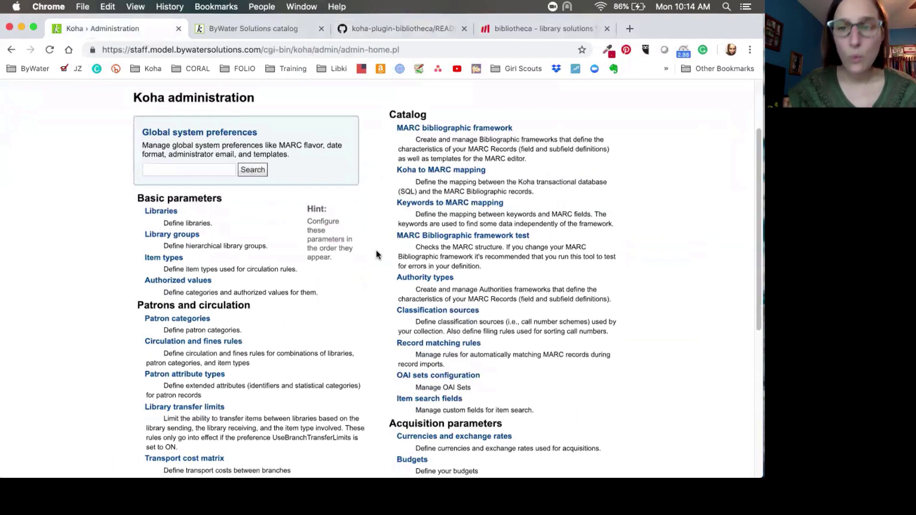
scroll(376, 251, "down", 7)
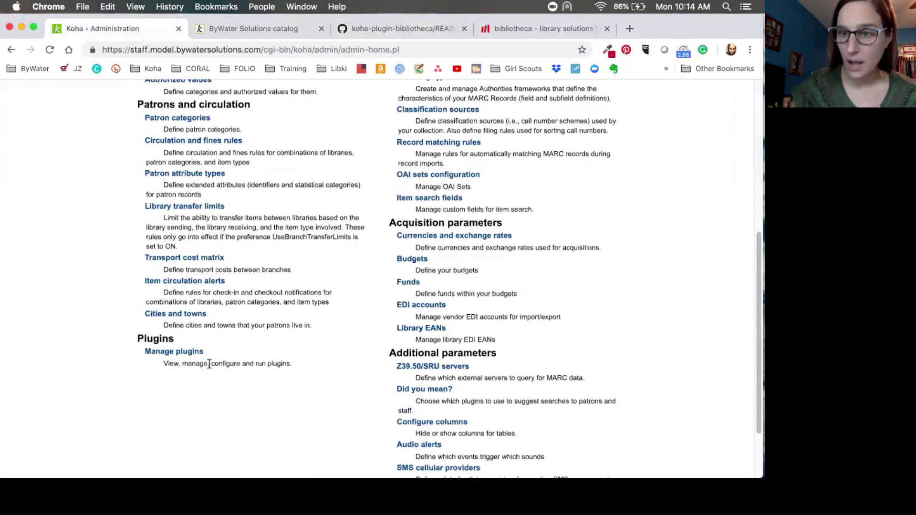
left_click(174, 351)
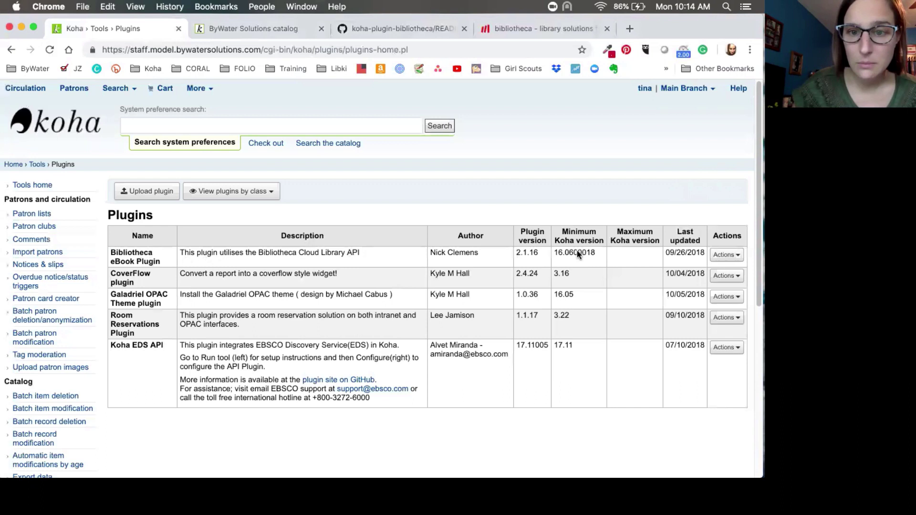
left_click(735, 257)
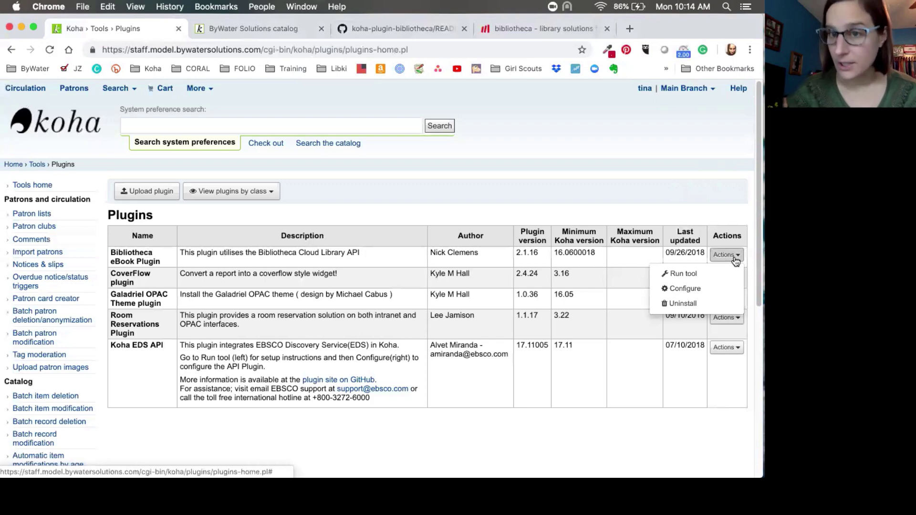
left_click(701, 290)
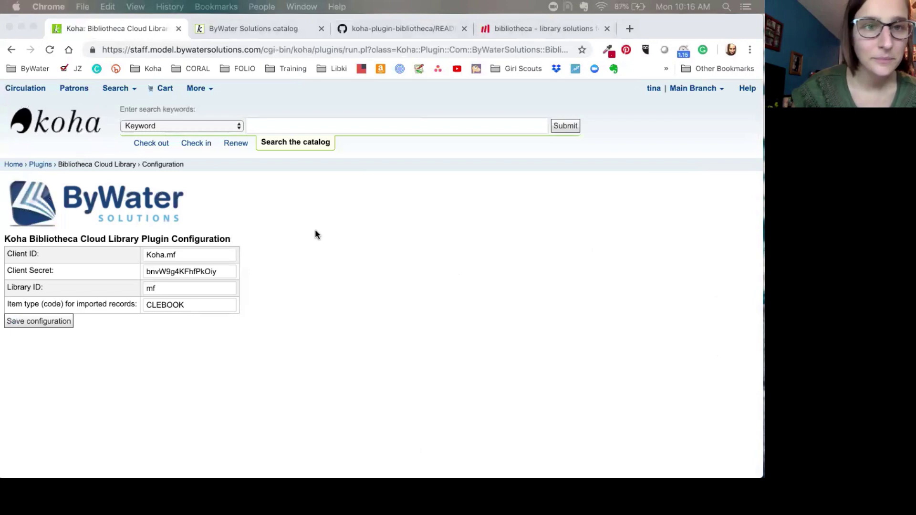
left_click(45, 164)
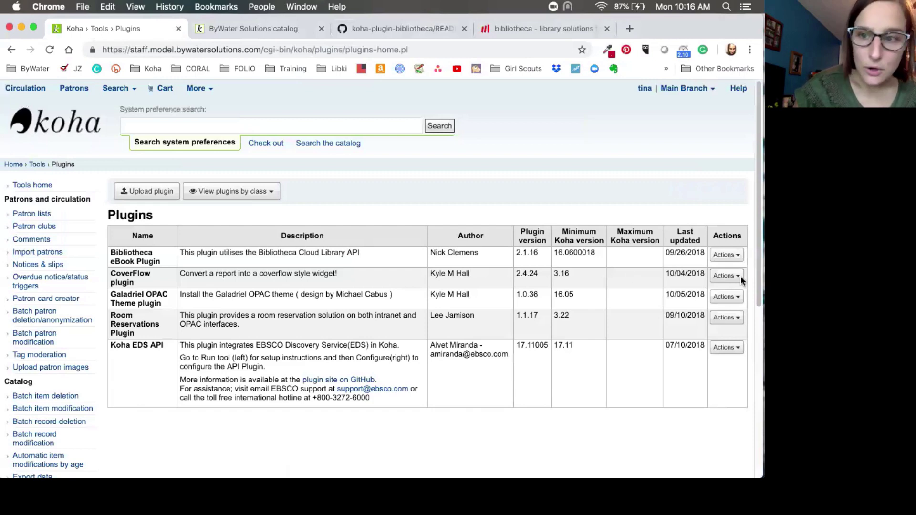
left_click(726, 257)
Step: Run the Bibliotheca plugin's Get Records Tool, which shows 11/19/2018 as the harvest-from date
left_click(727, 270)
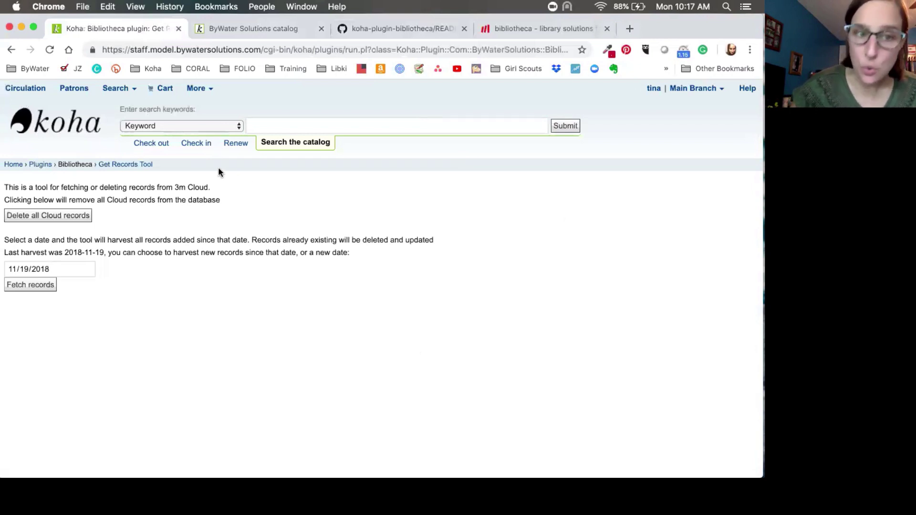
Step: Go from the staff client home to Koha administration and start a system preference search
left_click(57, 126)
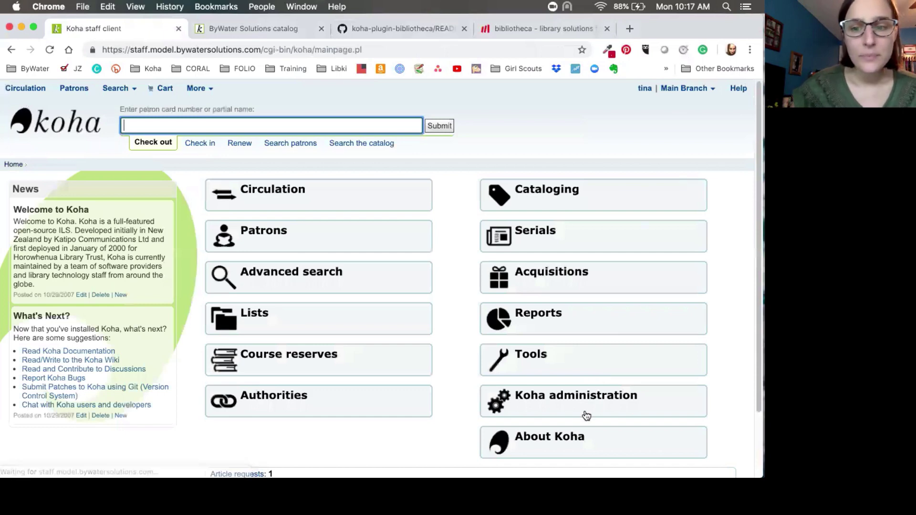
left_click(585, 415)
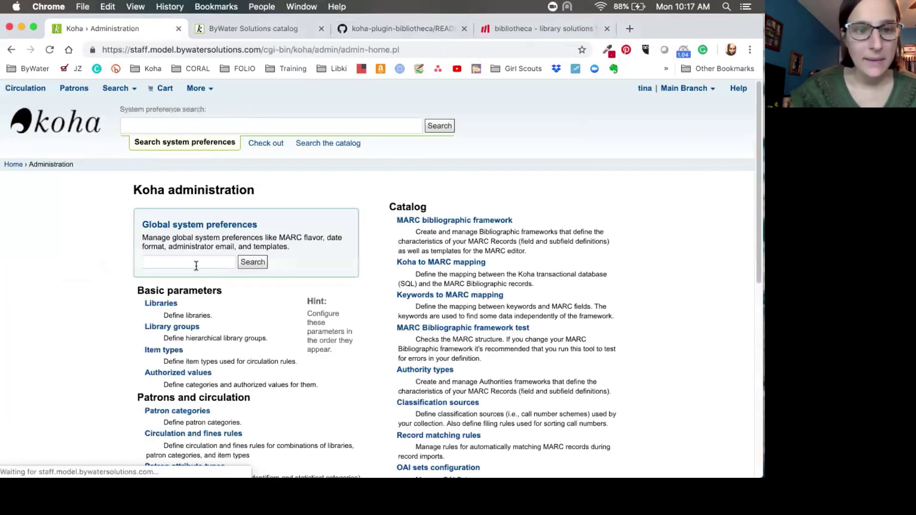
left_click(196, 265)
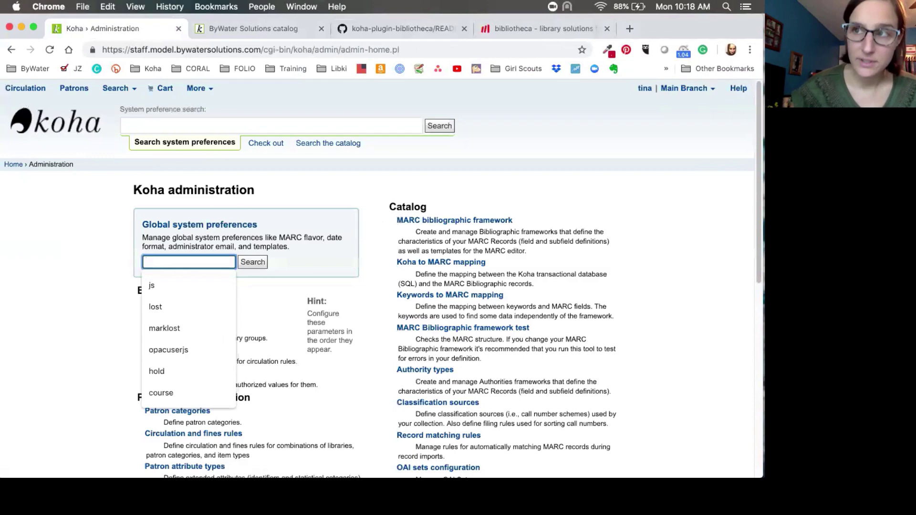
Step: Select the cloudlibrary.js snippet in the GitHub README's Setup section
left_click(408, 27)
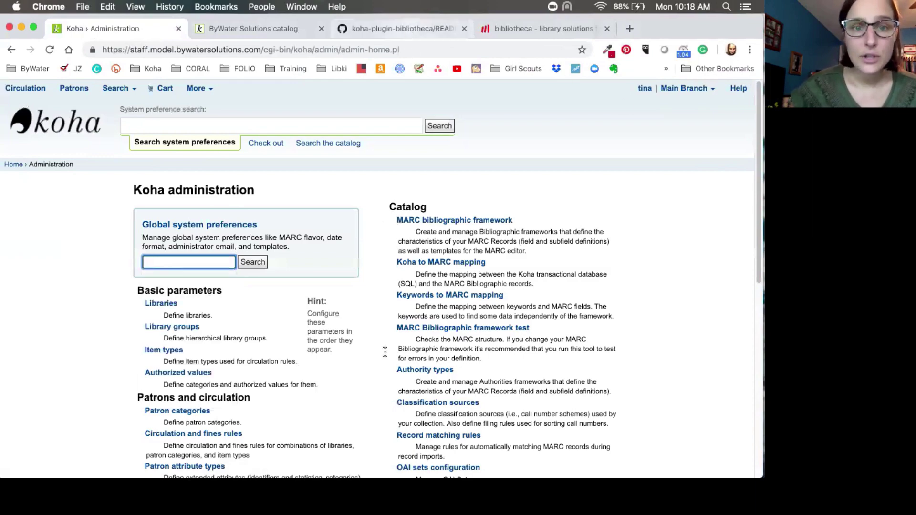
scroll(387, 356, "down", 10)
scroll(387, 356, "down", 8)
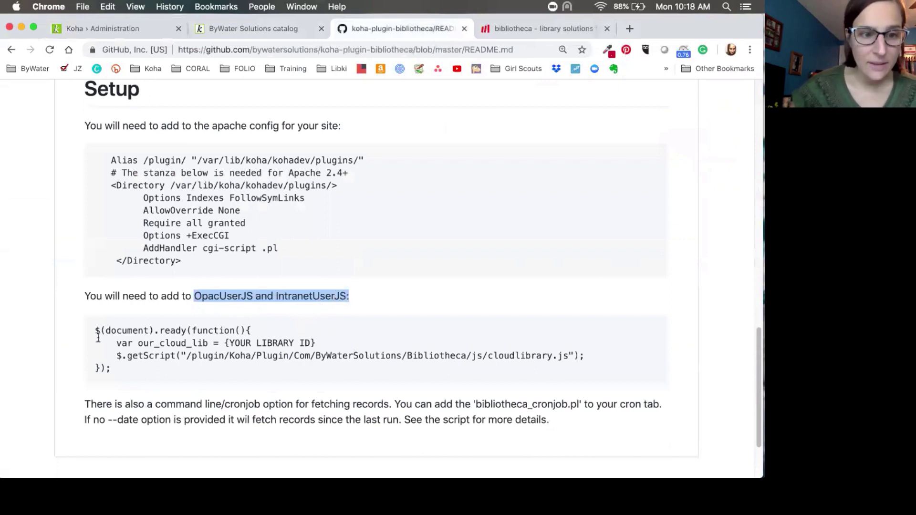
left_click_drag(95, 330, 133, 371)
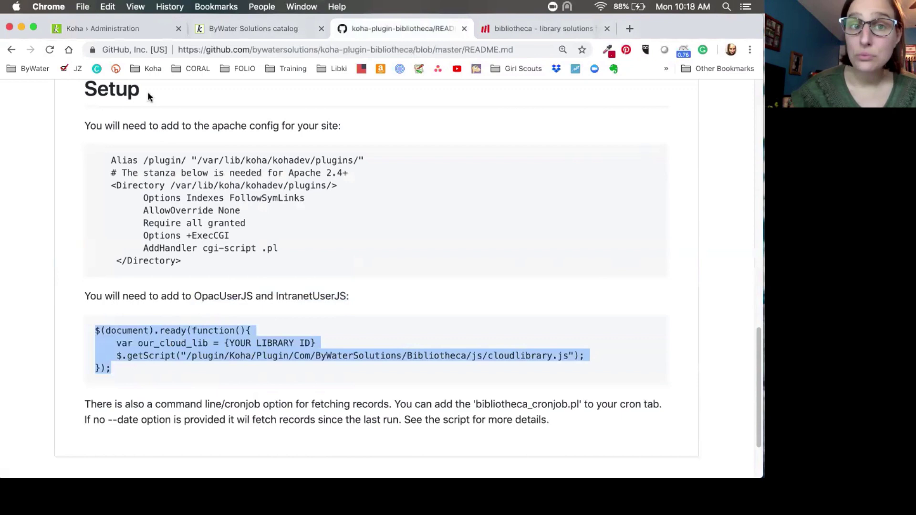
Step: Search system preferences for 'js' and open the IntranetUserJS value for editing
left_click(111, 30)
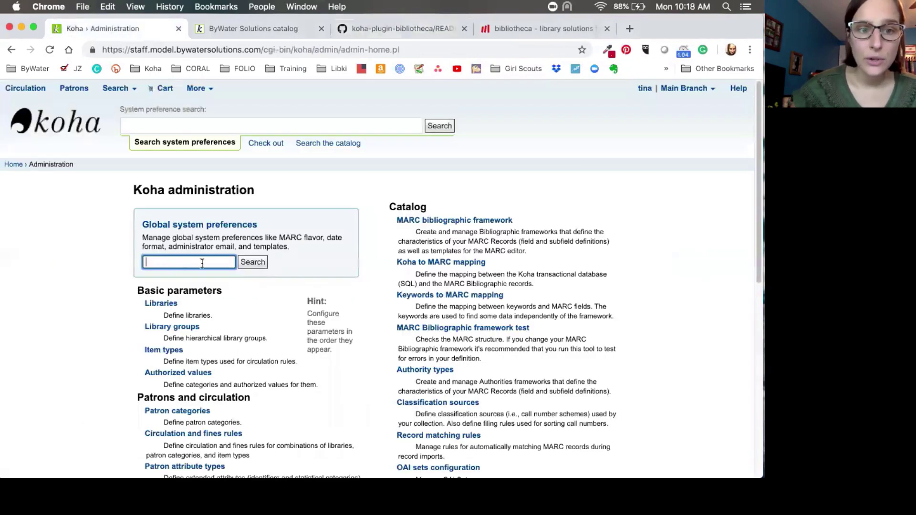
left_click(170, 265)
left_click(171, 278)
left_click(253, 264)
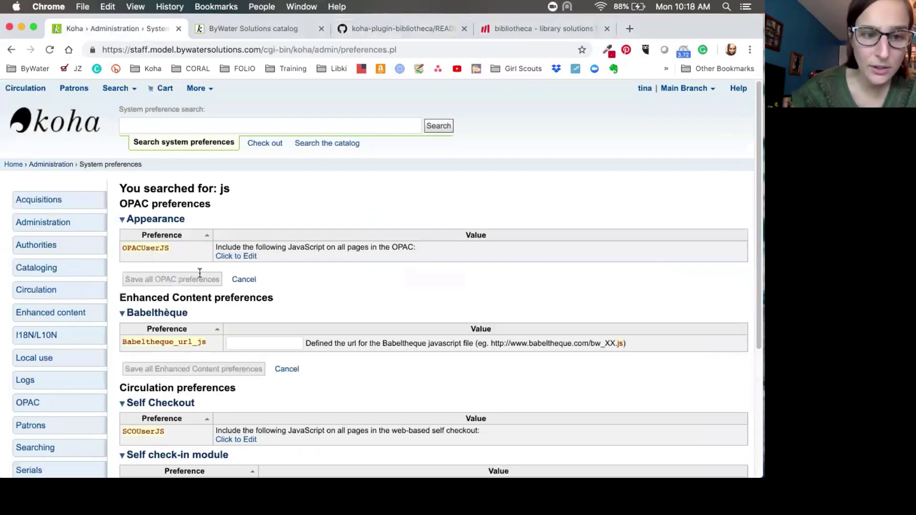
scroll(234, 376, "down", 3)
scroll(234, 377, "down", 5)
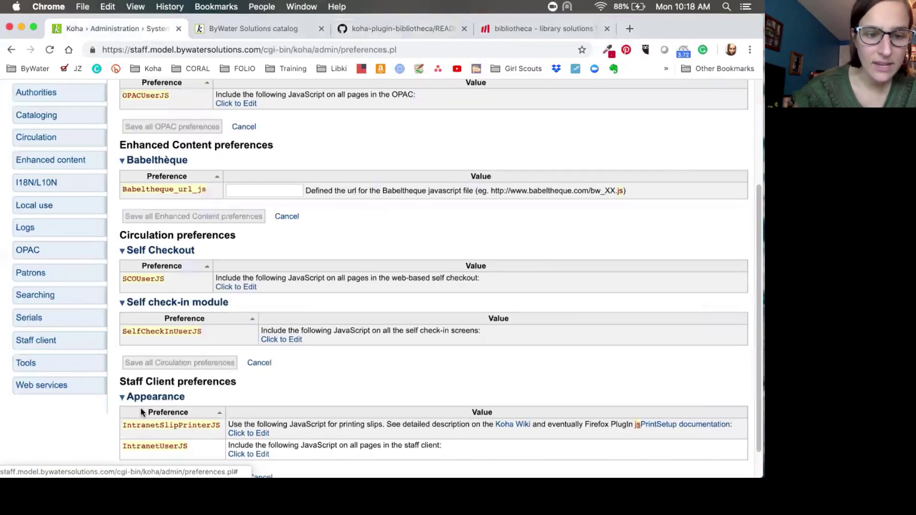
double_click(188, 413)
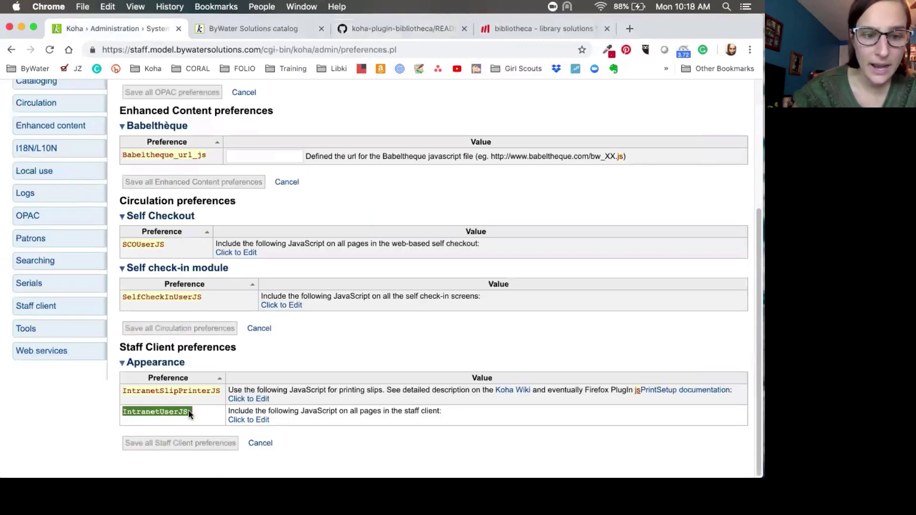
left_click(258, 420)
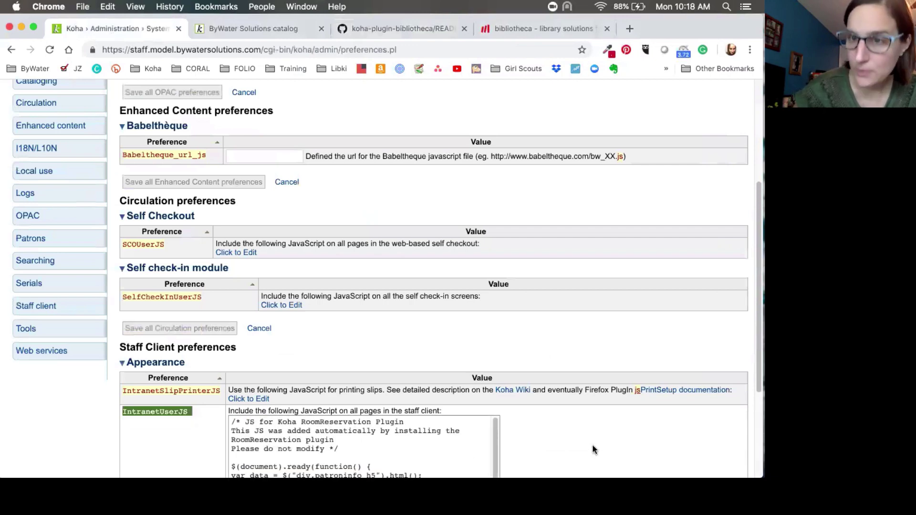
scroll(593, 449, "down", 1)
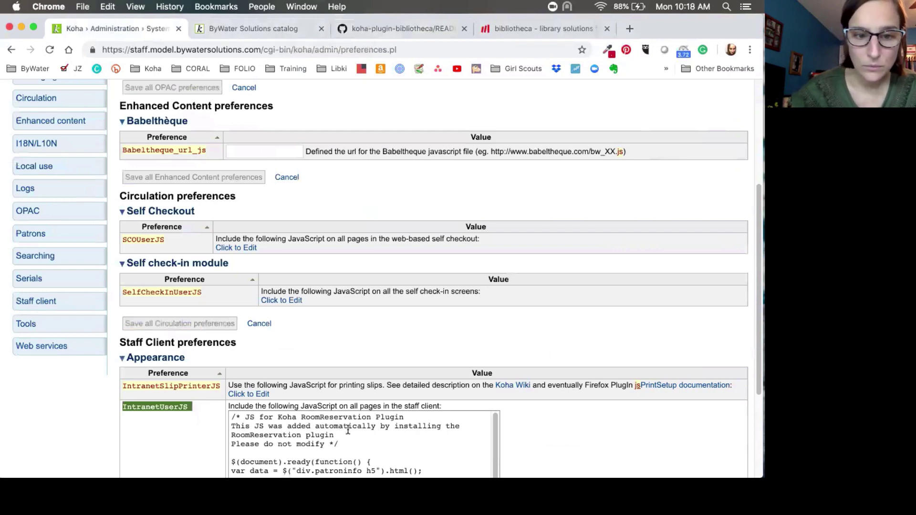
scroll(348, 430, "down", 1)
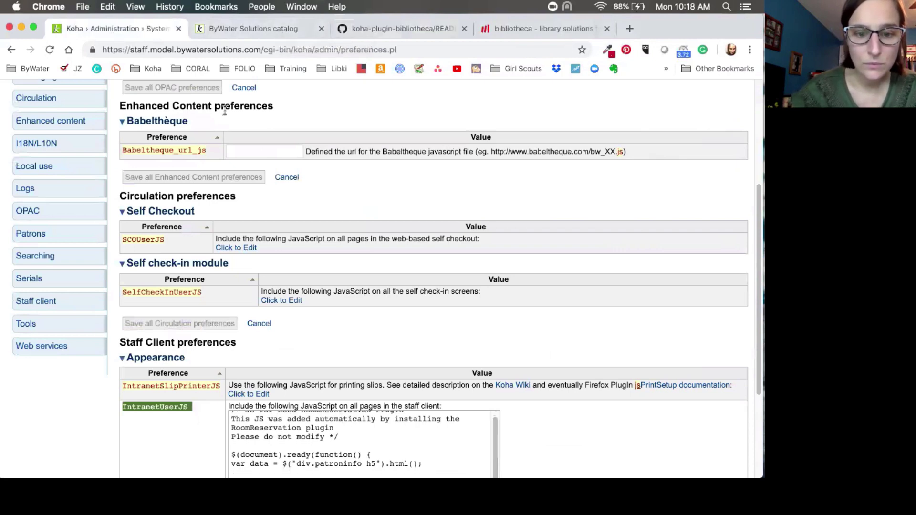
Step: Recheck the README snippet against the preferences, then bring up the ByWater Solutions public catalogue
key("super+3")
scroll(429, 308, "down", 1)
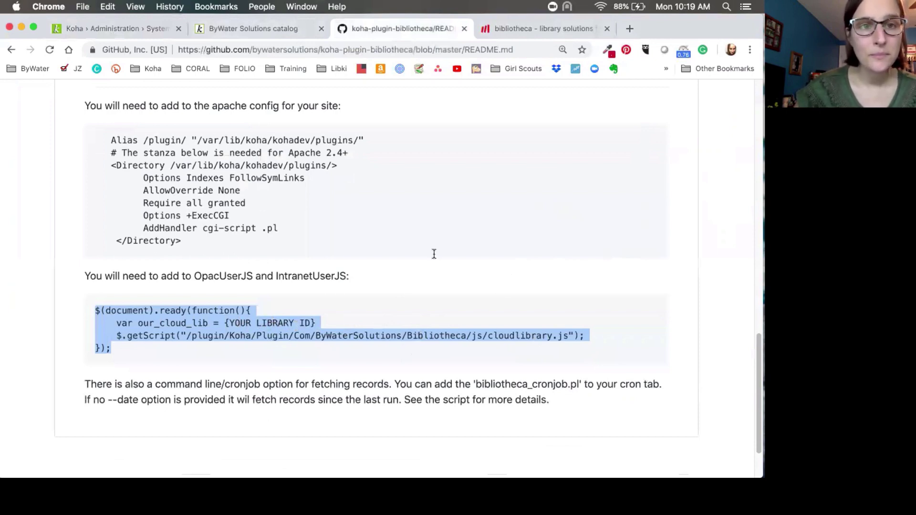
left_click(156, 28)
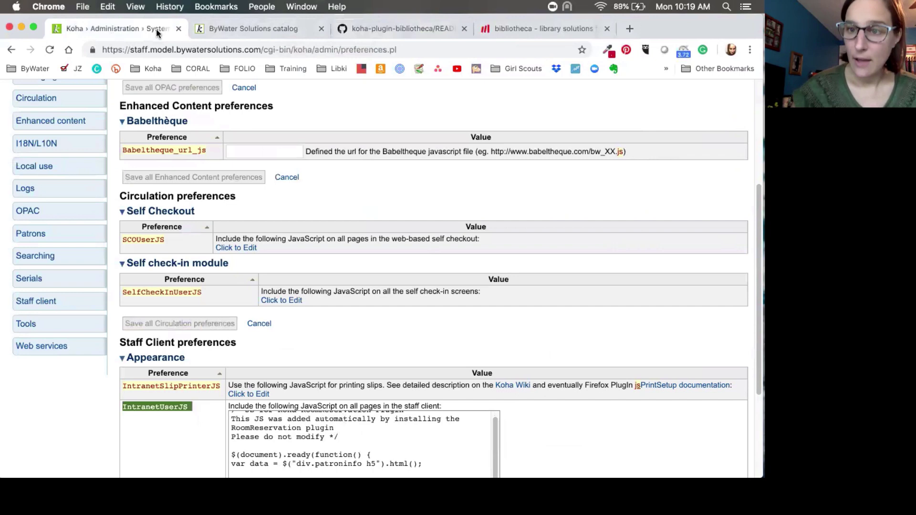
left_click(277, 29)
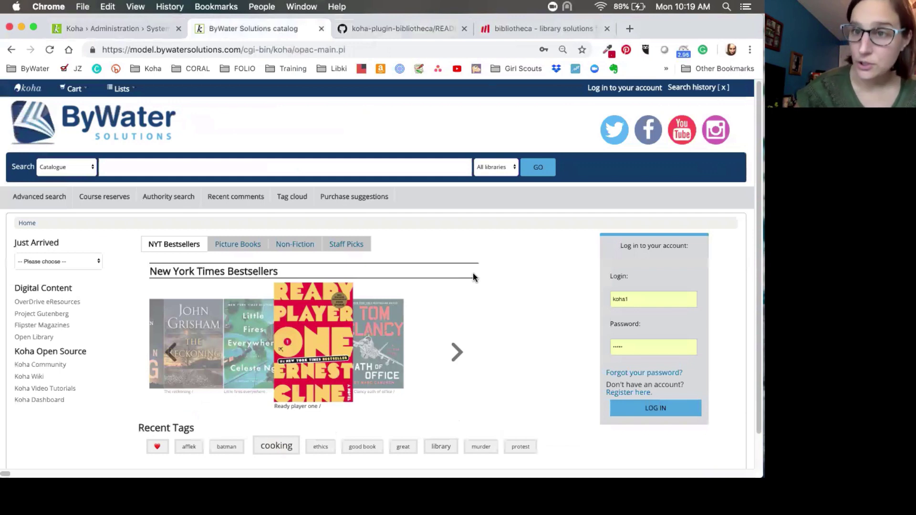
Step: Search the OPAC for 'crazy rich asians' and scroll through the three results
left_click(199, 167)
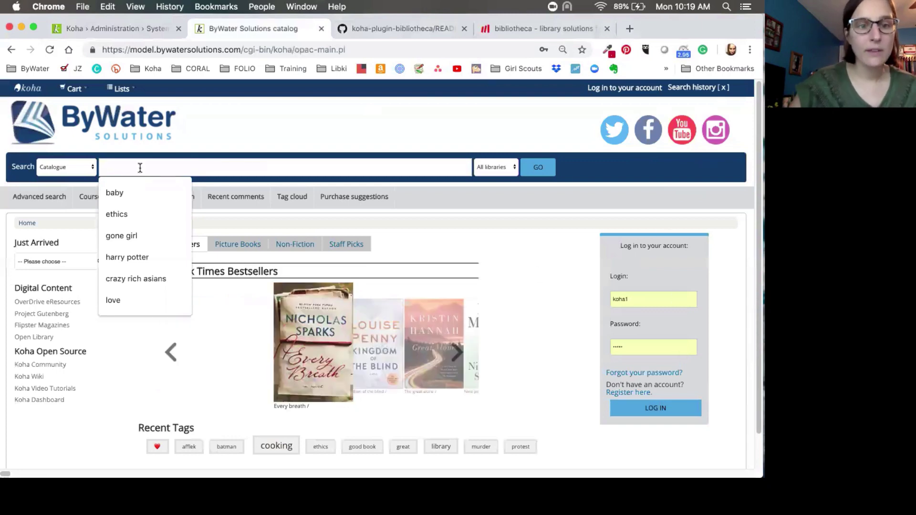
type("crazy ")
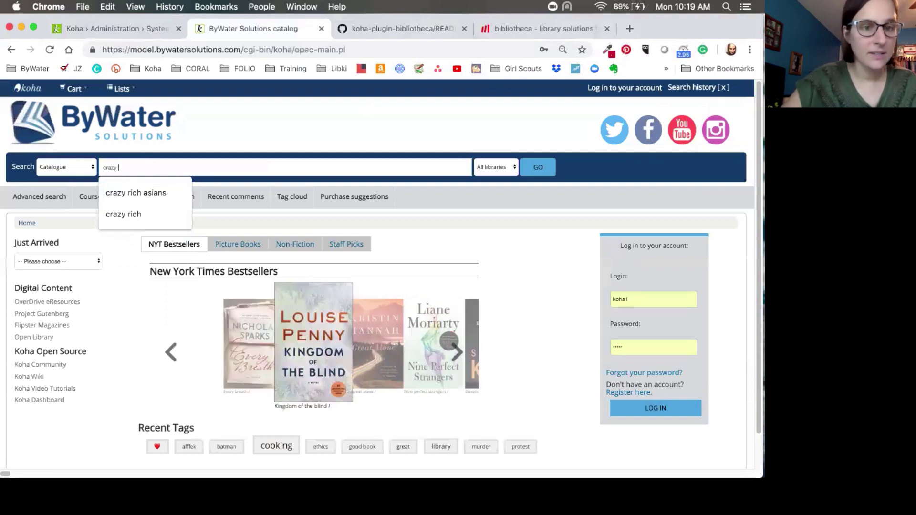
type("rich asians")
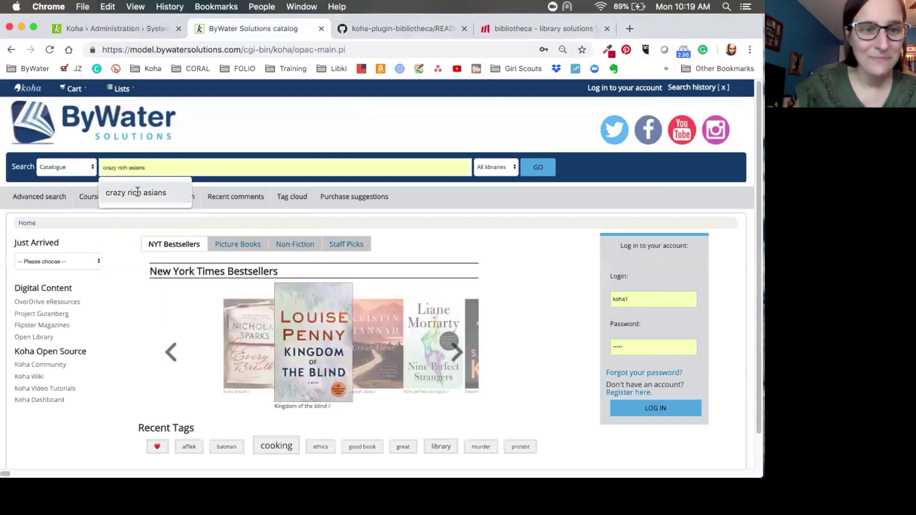
left_click(139, 192)
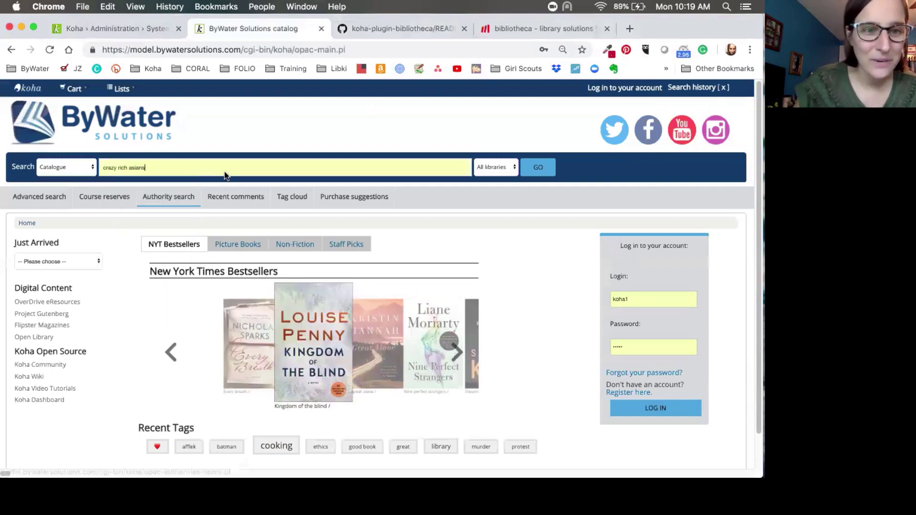
left_click(540, 169)
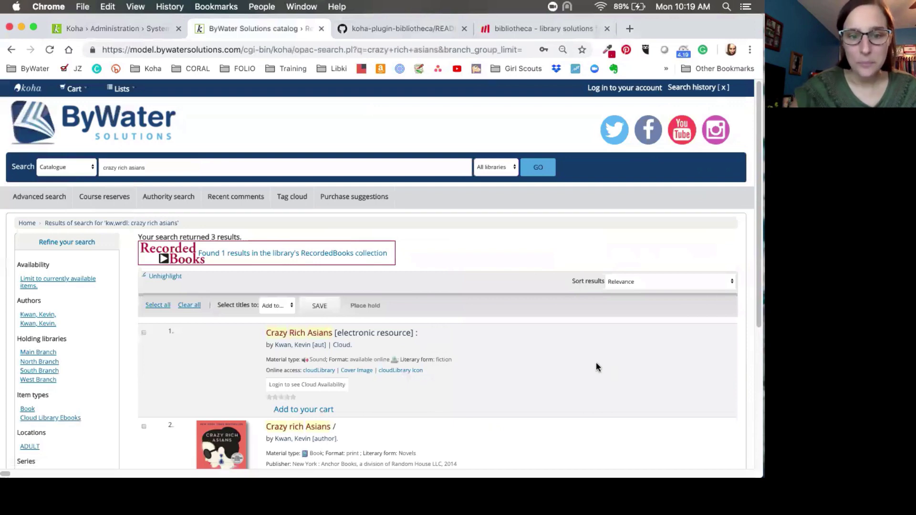
scroll(596, 367, "down", 2)
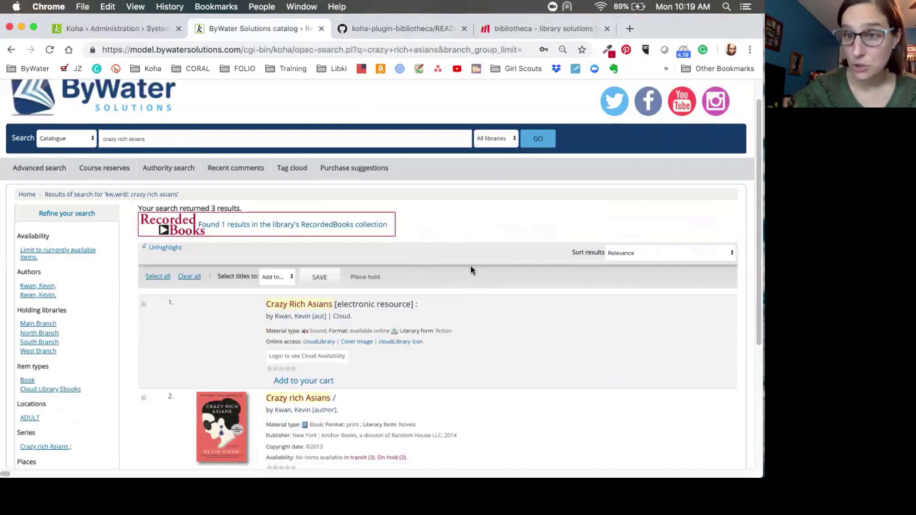
scroll(471, 269, "down", 1)
scroll(470, 270, "down", 5)
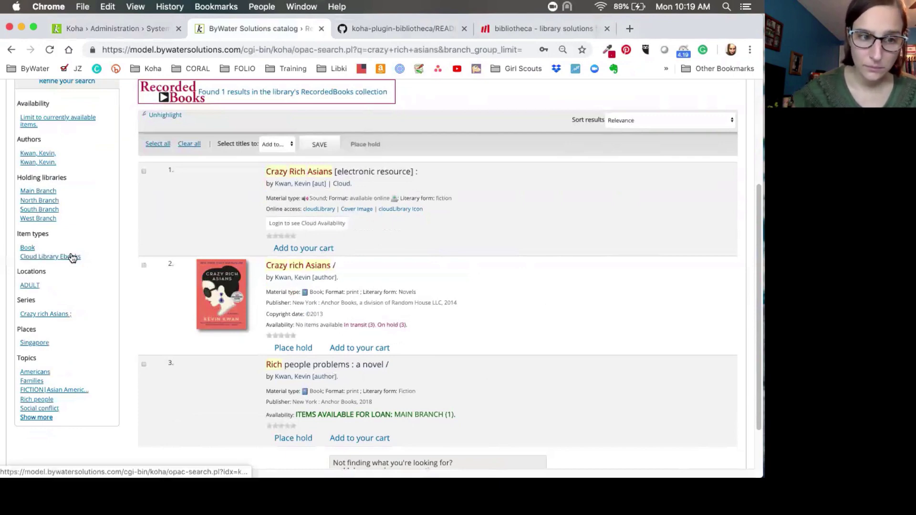
Step: Open the Crazy Rich Asians Cloud Library Ebook record and highlight its availability login message
left_click(53, 258)
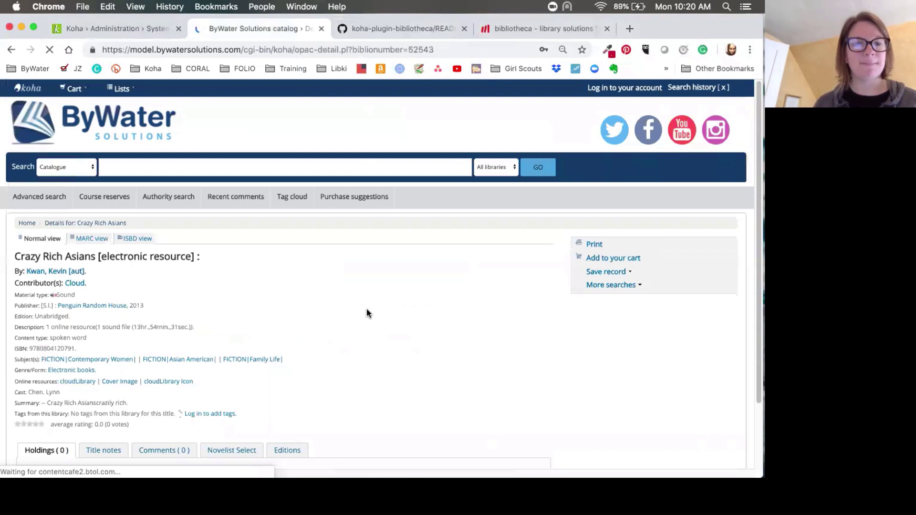
scroll(375, 297, "down", 2)
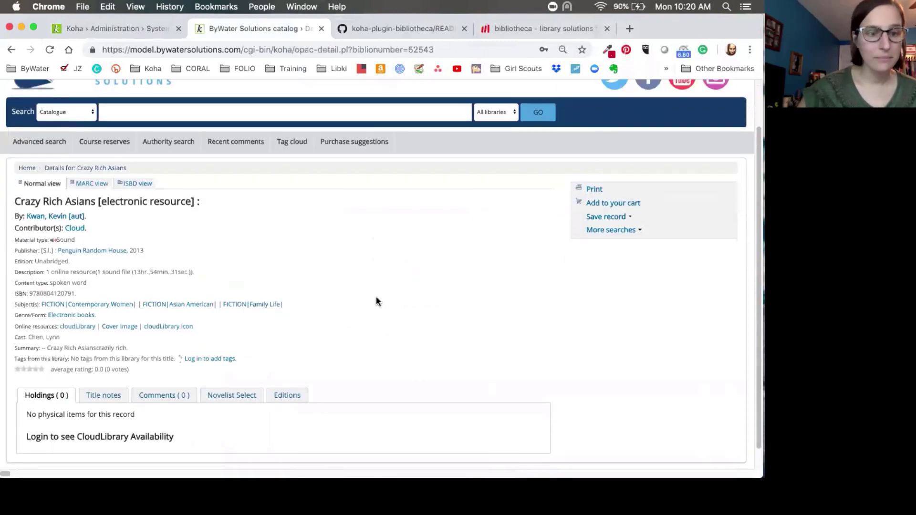
double_click(38, 436)
left_click_drag(149, 437, 184, 442)
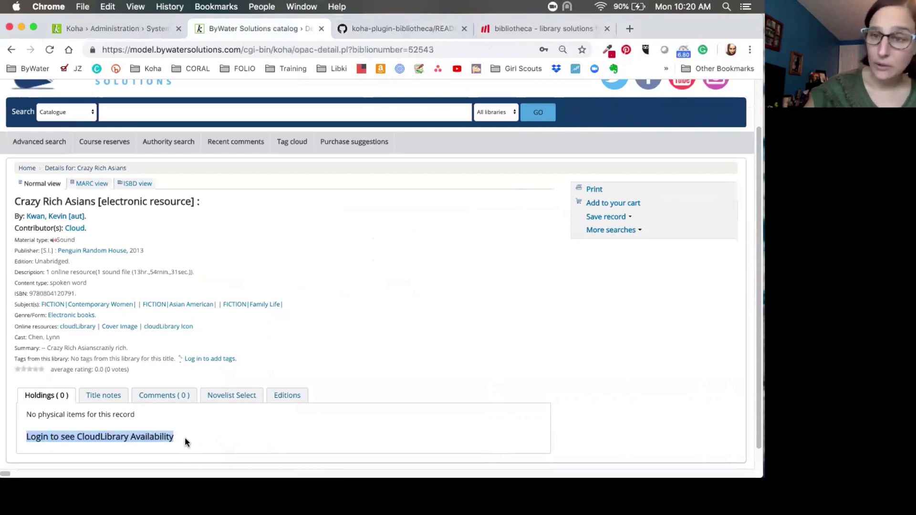
scroll(606, 383, "up", 2)
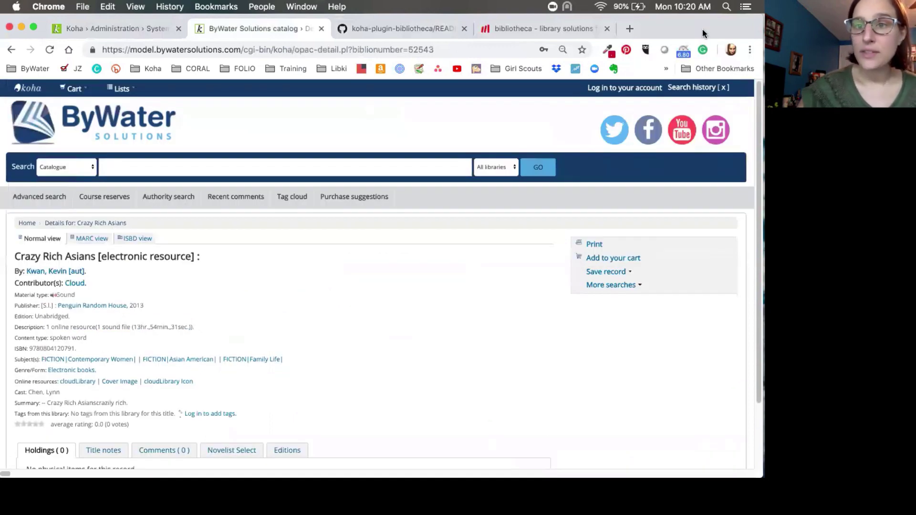
double_click(740, 33)
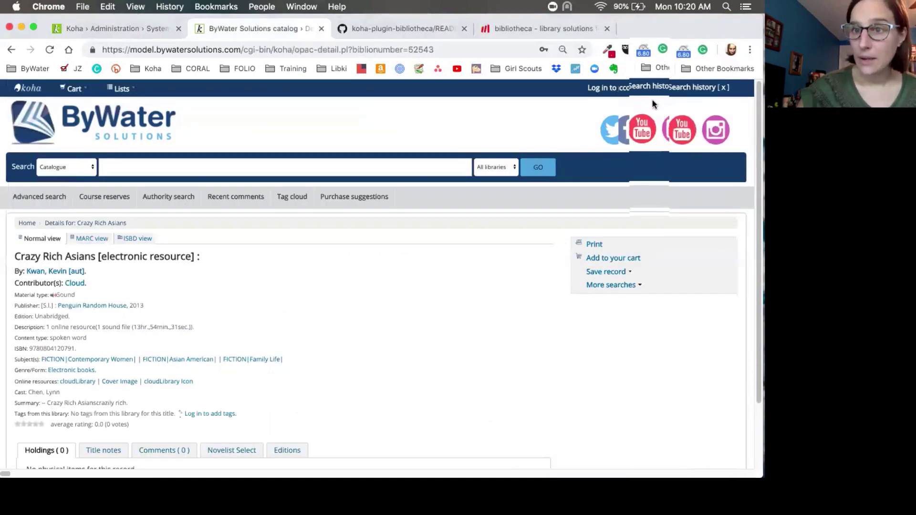
Step: Log in as the patron and show their Cloud Library Account tab
left_click(642, 87)
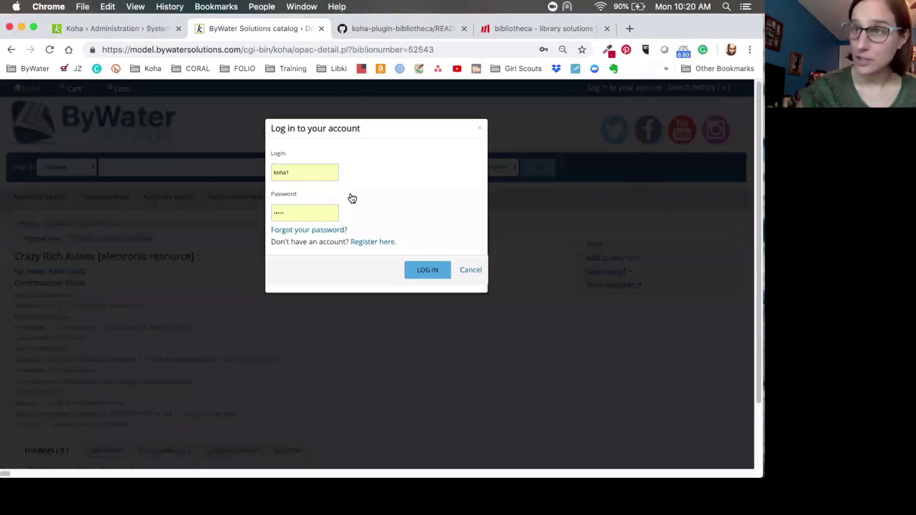
left_click(423, 272)
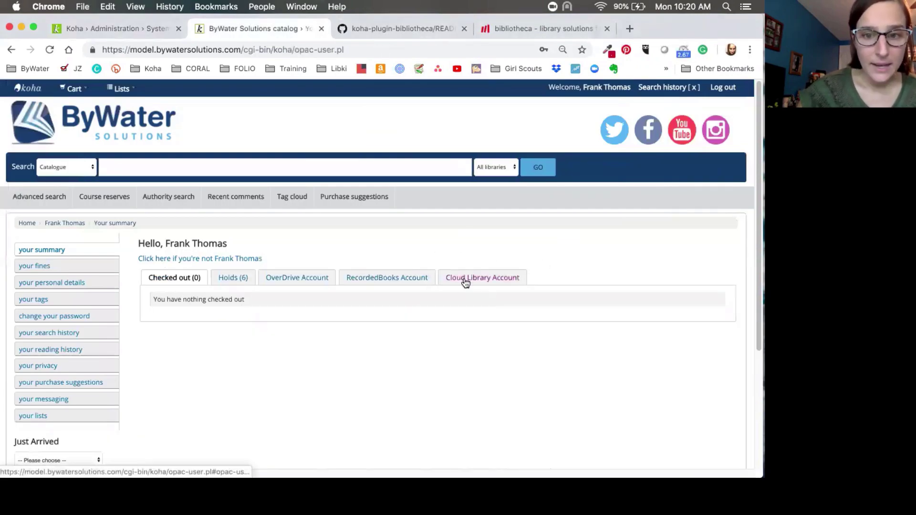
left_click(465, 281)
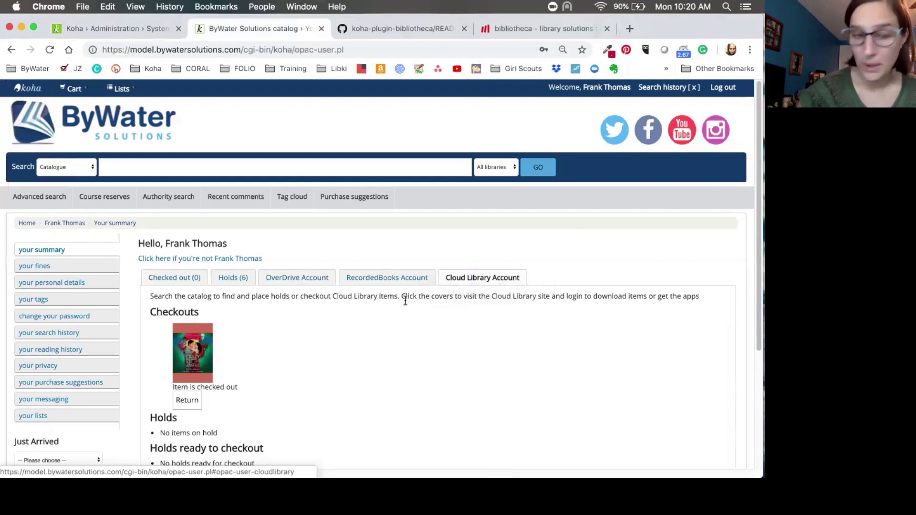
Step: Return the checked-out cloudLibrary ebook, leaving Checkouts empty
scroll(384, 293, "down", 3)
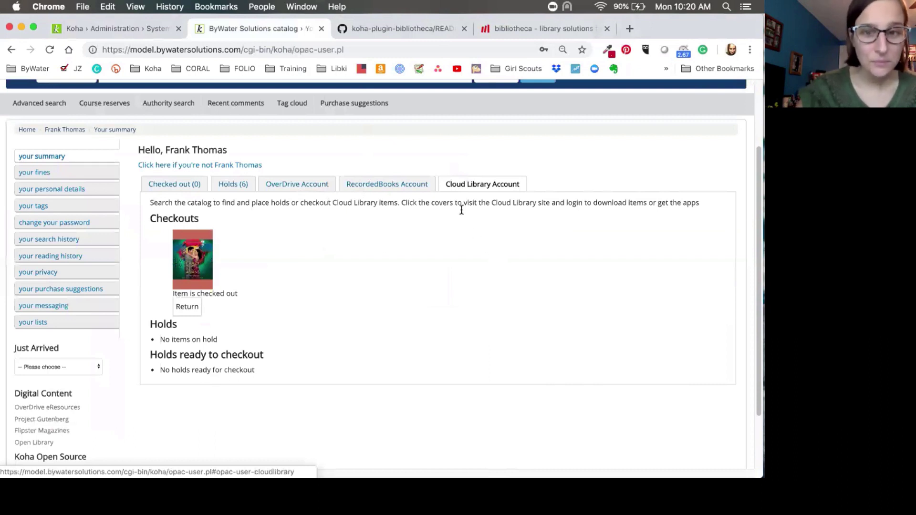
left_click_drag(446, 184, 472, 184)
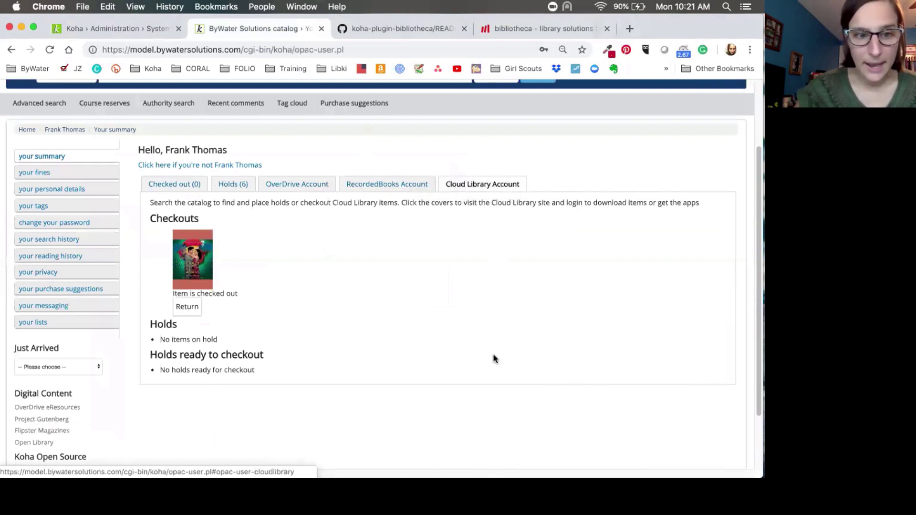
left_click(188, 308)
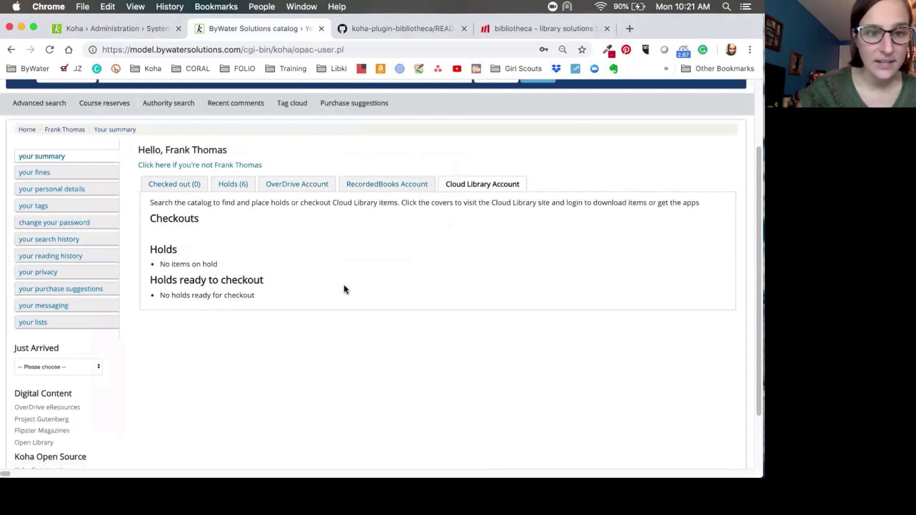
scroll(342, 310, "up", 3)
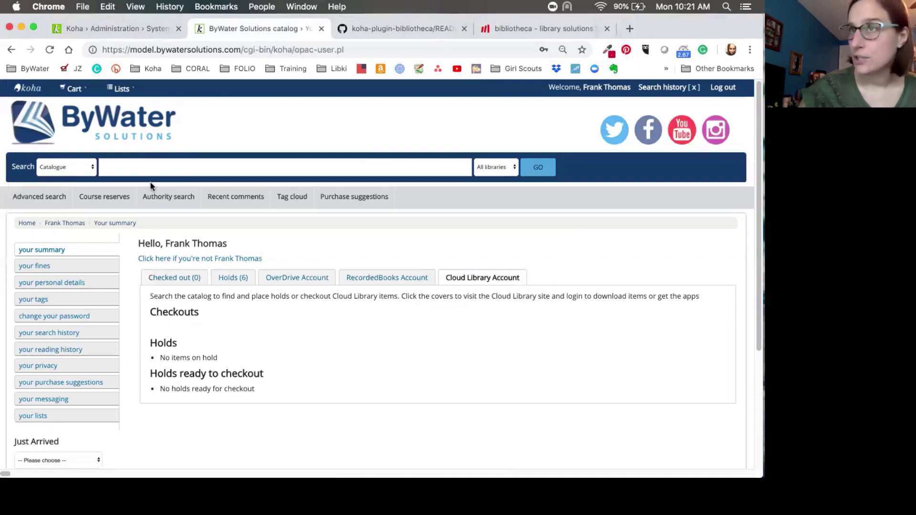
Step: Run an advanced search limited to Cloud Library Ebooks and scroll the 12 available results
left_click(36, 198)
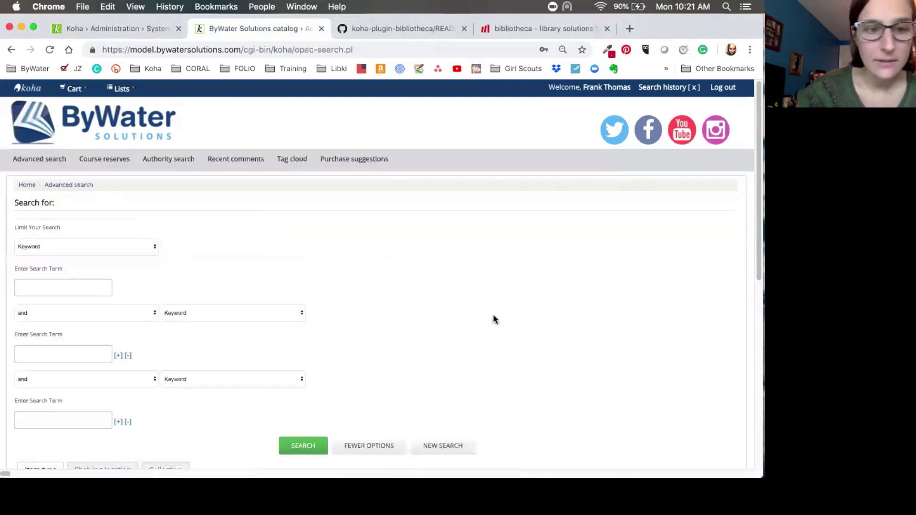
scroll(493, 315, "down", 5)
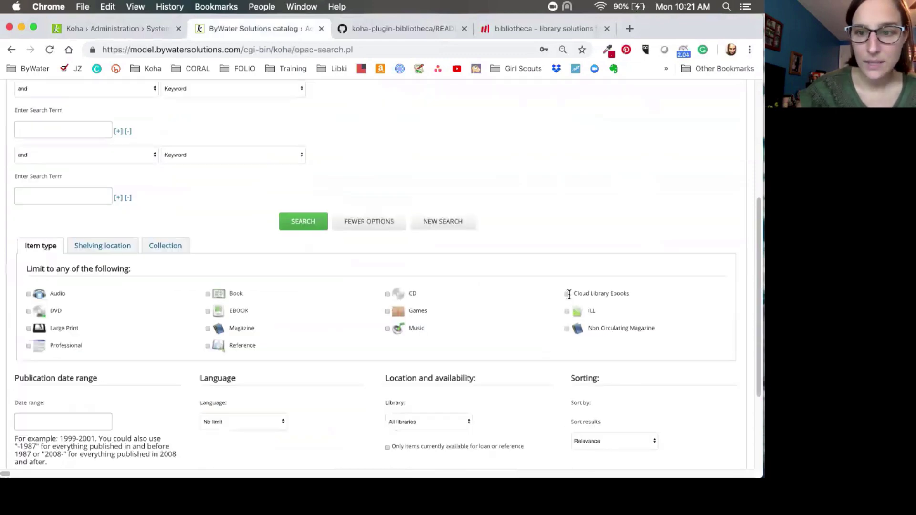
left_click(566, 295)
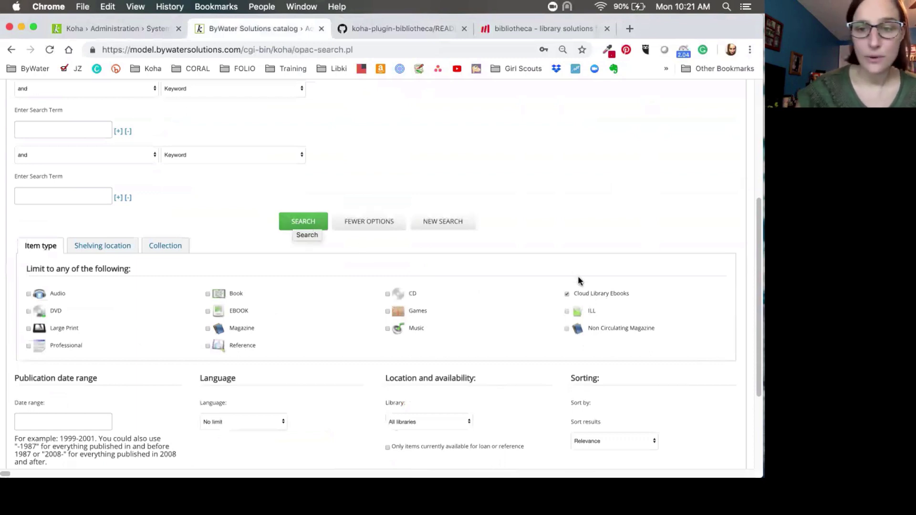
left_click(305, 229)
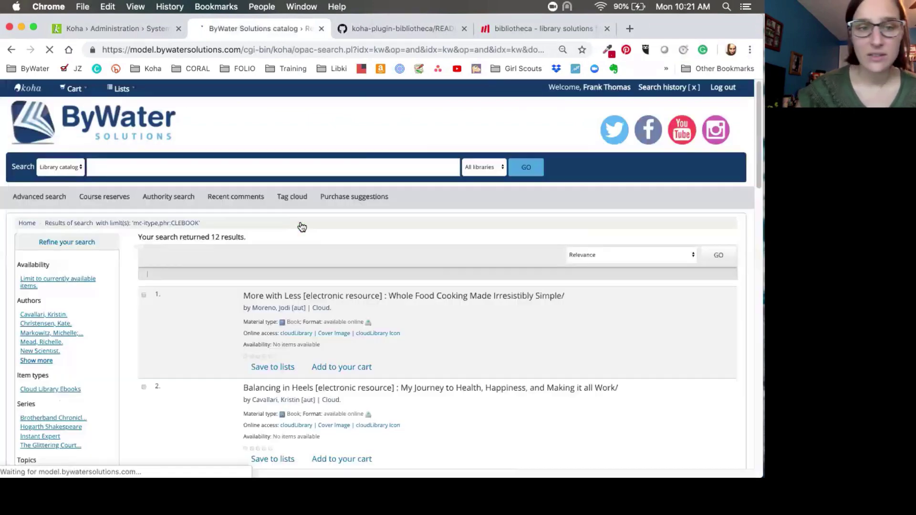
scroll(669, 358, "down", 5)
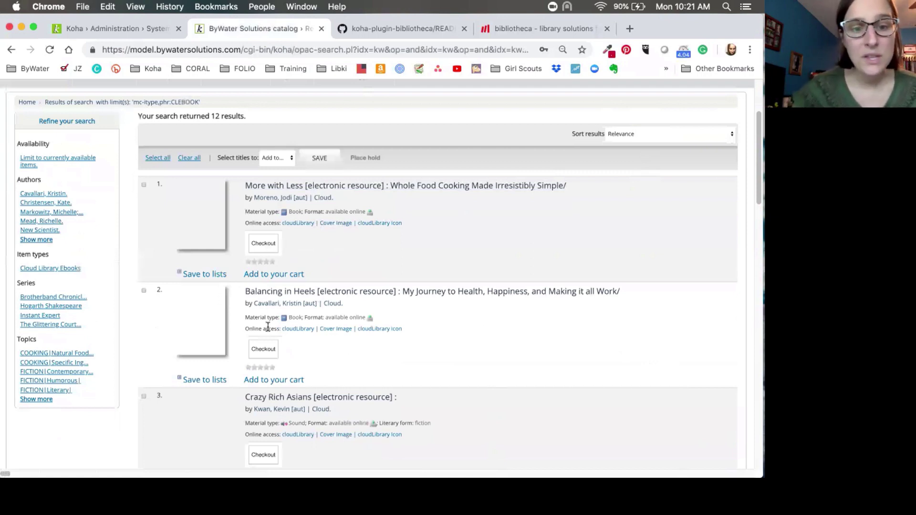
scroll(512, 355, "down", 1)
scroll(512, 354, "down", 2)
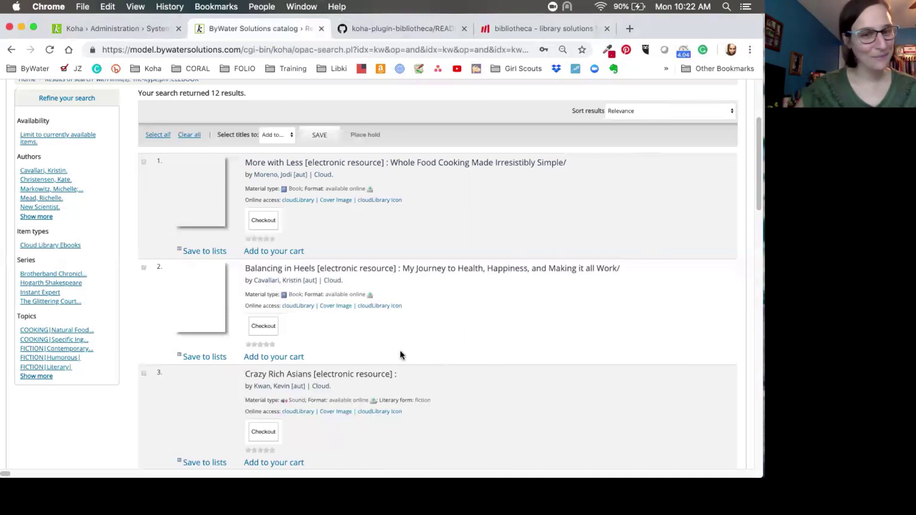
Step: Check out Balancing in Heels, due 2019-01-21, and confirm it now shows Return
left_click(253, 325)
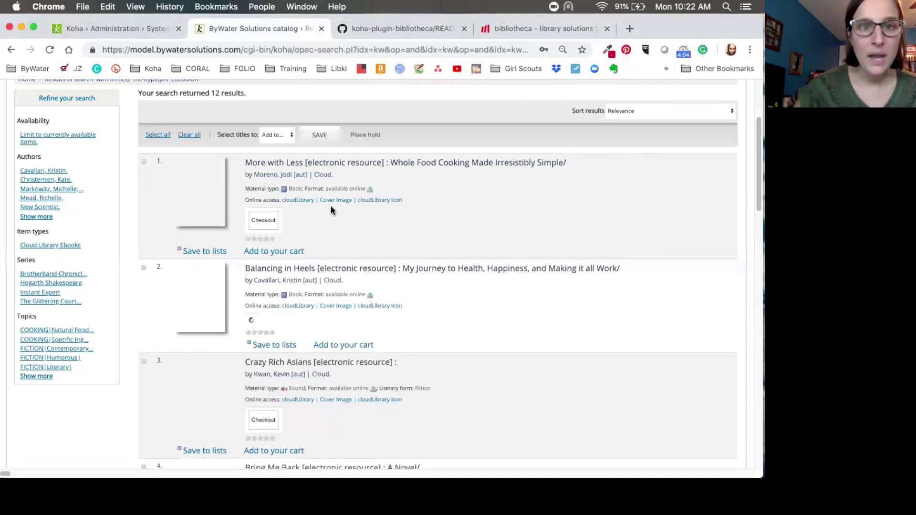
left_click_drag(256, 93, 441, 95)
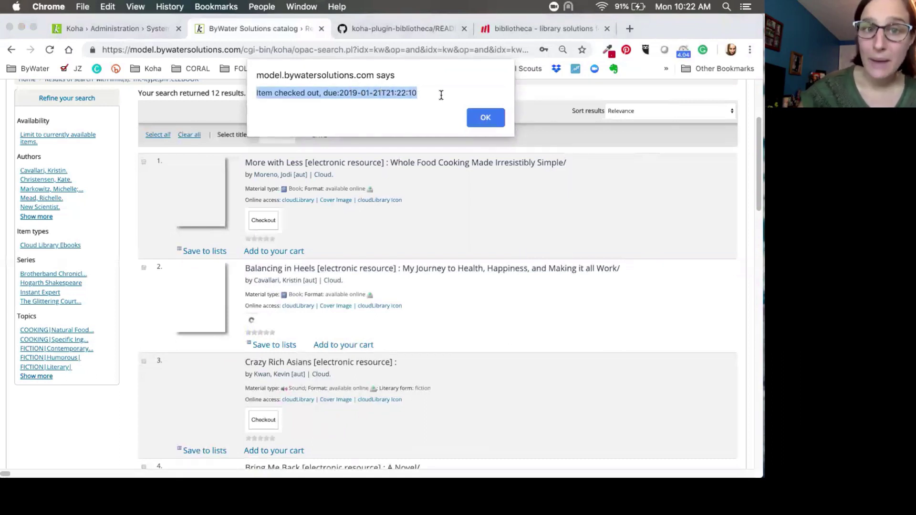
left_click(489, 116)
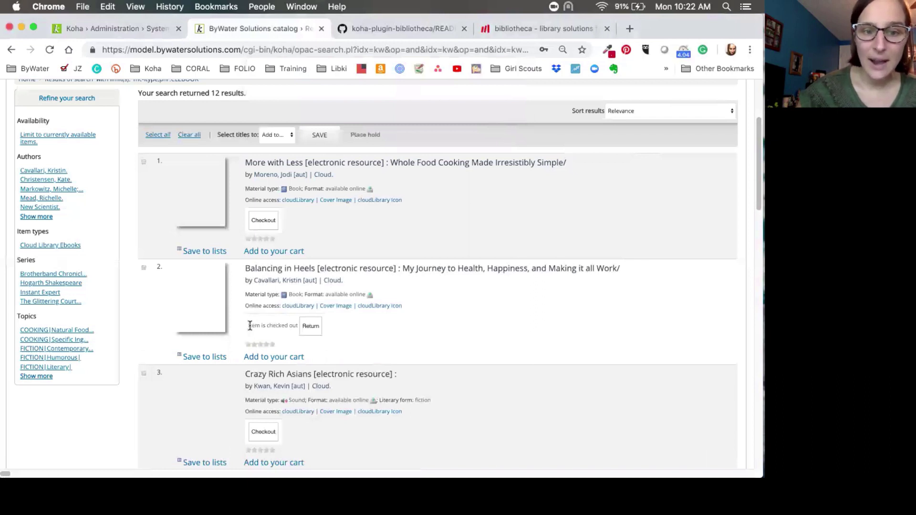
left_click_drag(249, 326, 297, 324)
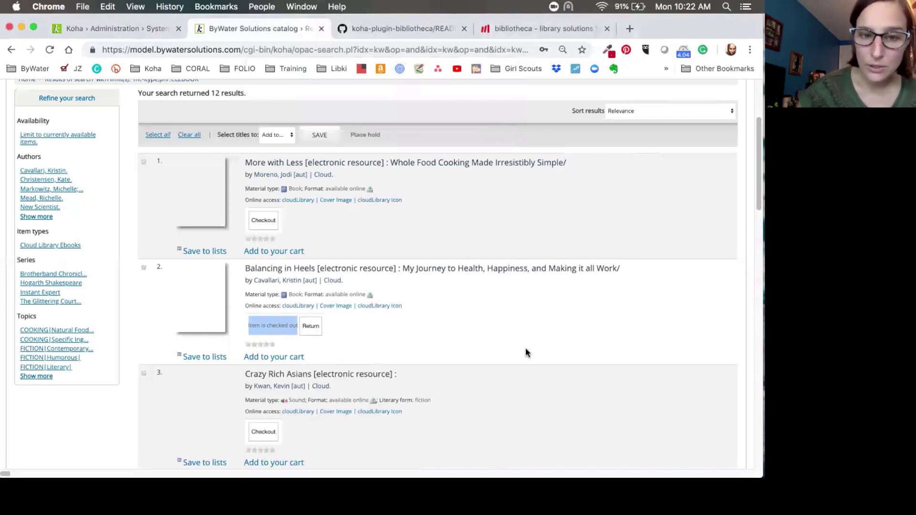
scroll(525, 352, "up", 3)
scroll(623, 337, "up", 2)
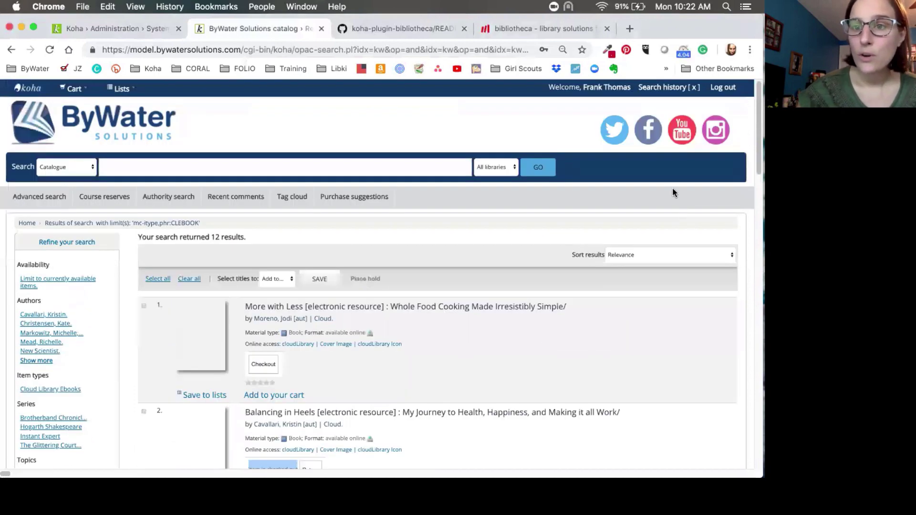
Step: Show the patron's Cloud Library Account tab listing Balancing in Heels under Checkouts
left_click(613, 91)
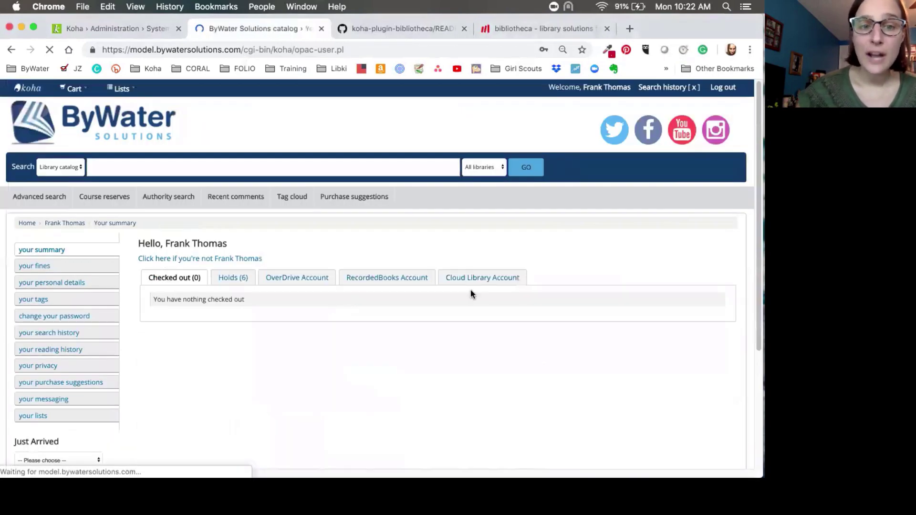
left_click(504, 277)
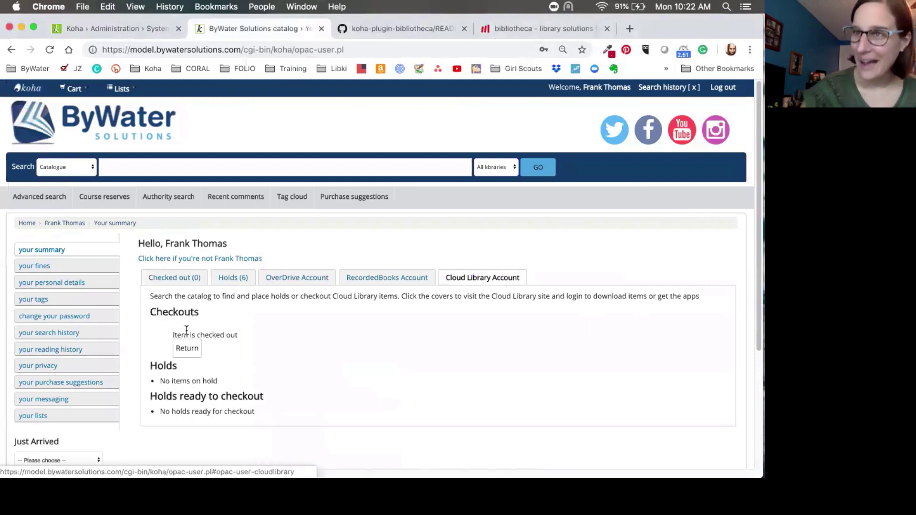
scroll(405, 377, "down", 2)
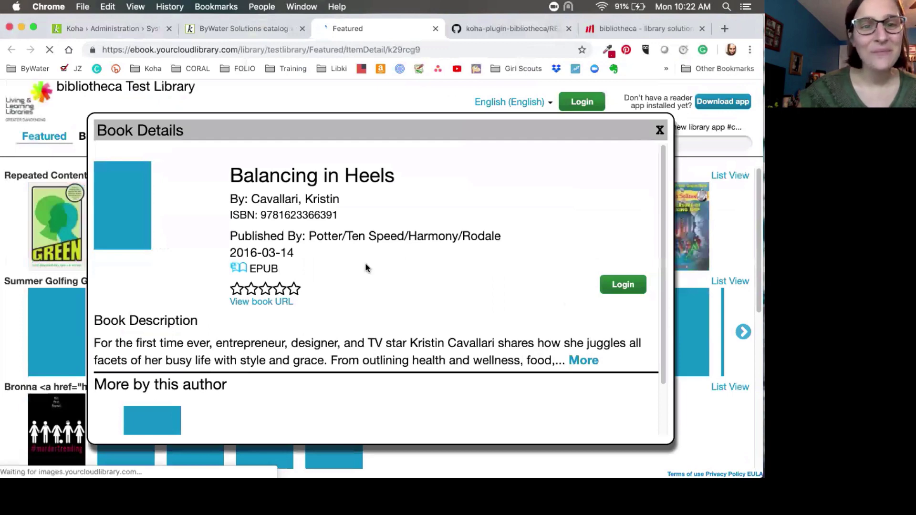
left_click(227, 28)
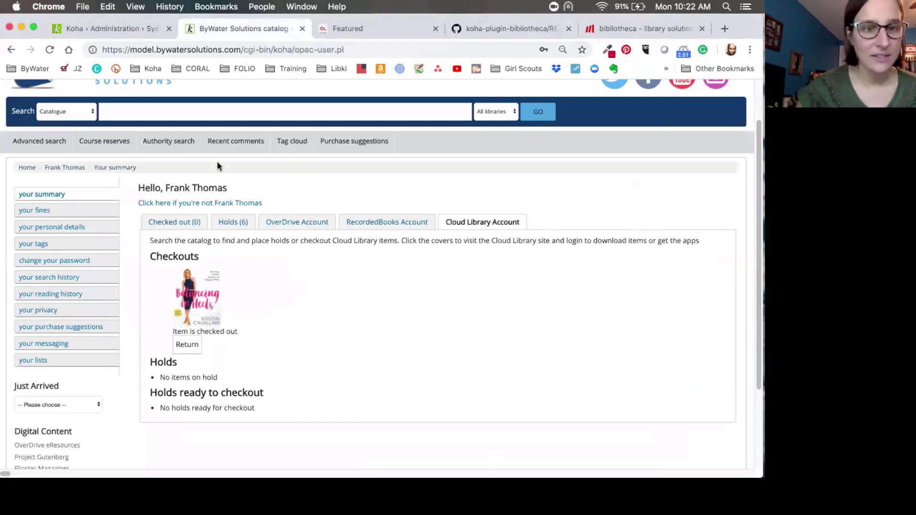
left_click(123, 111)
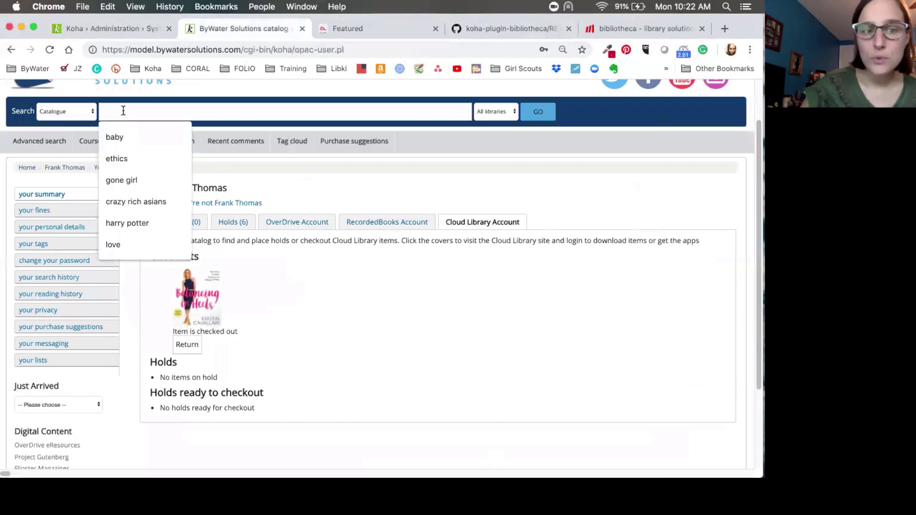
left_click(386, 336)
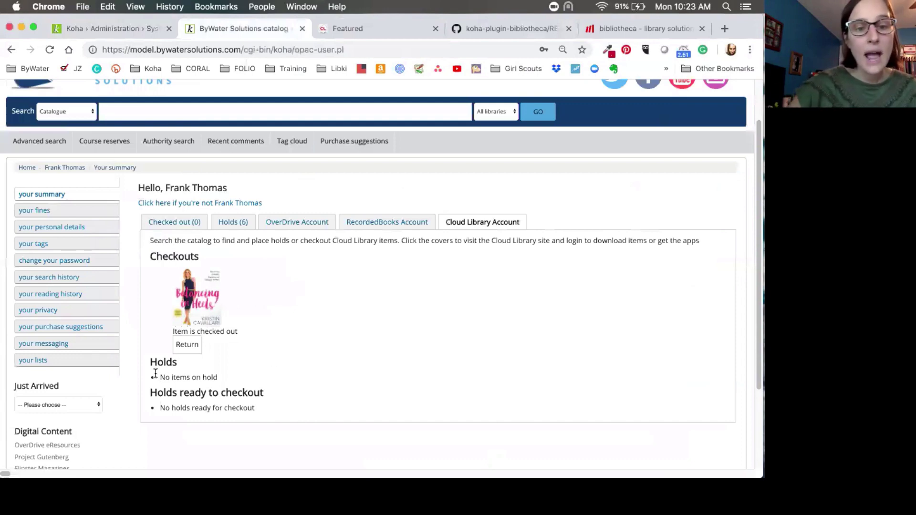
left_click_drag(159, 377, 236, 379)
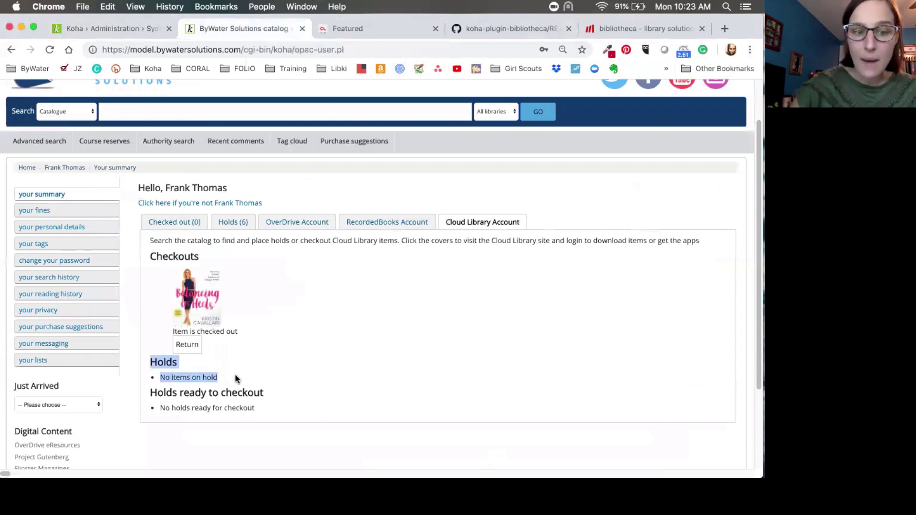
left_click(244, 379)
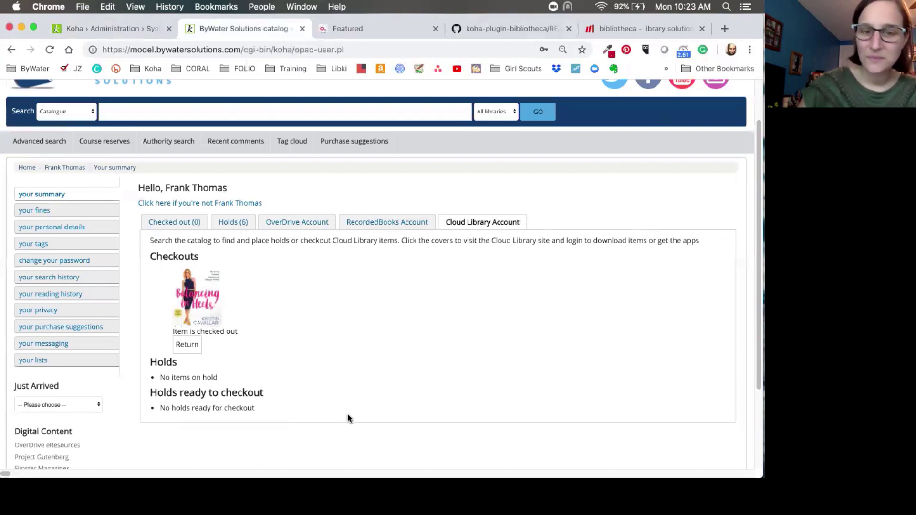
scroll(348, 415, "up", 1)
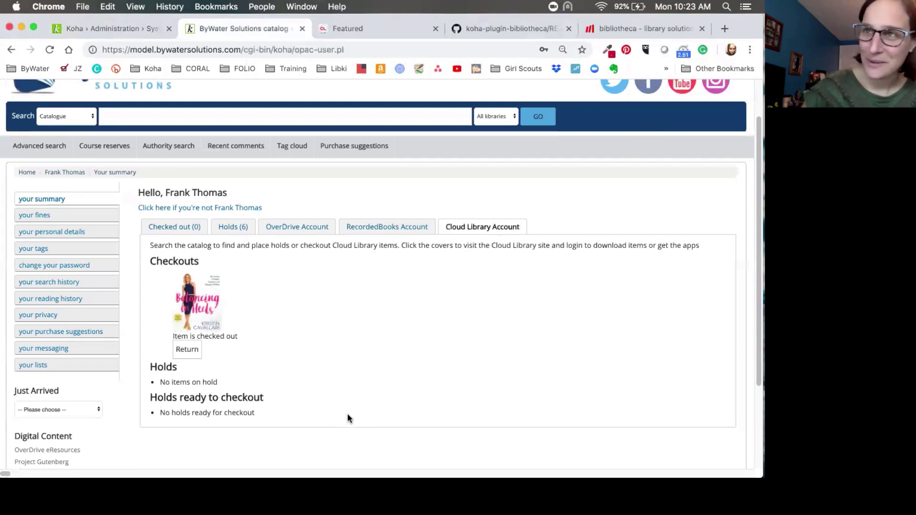
scroll(347, 415, "up", 2)
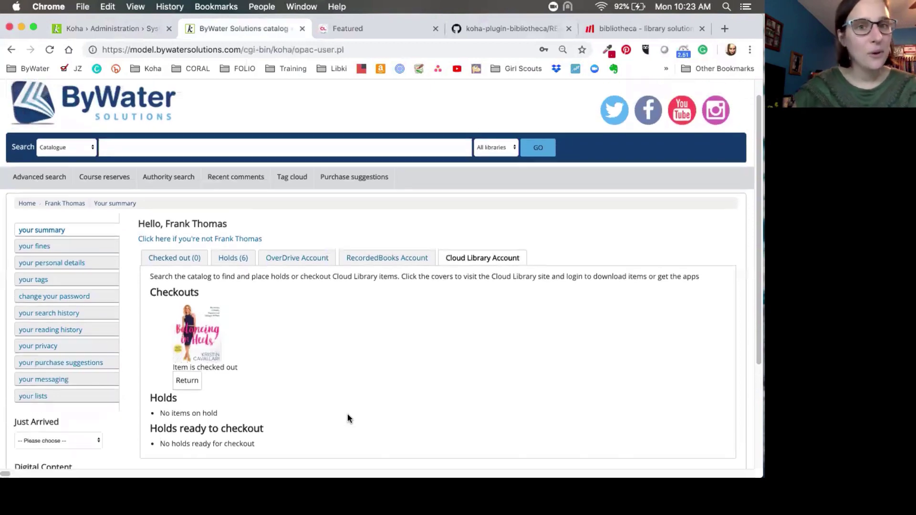
scroll(347, 418, "up", 1)
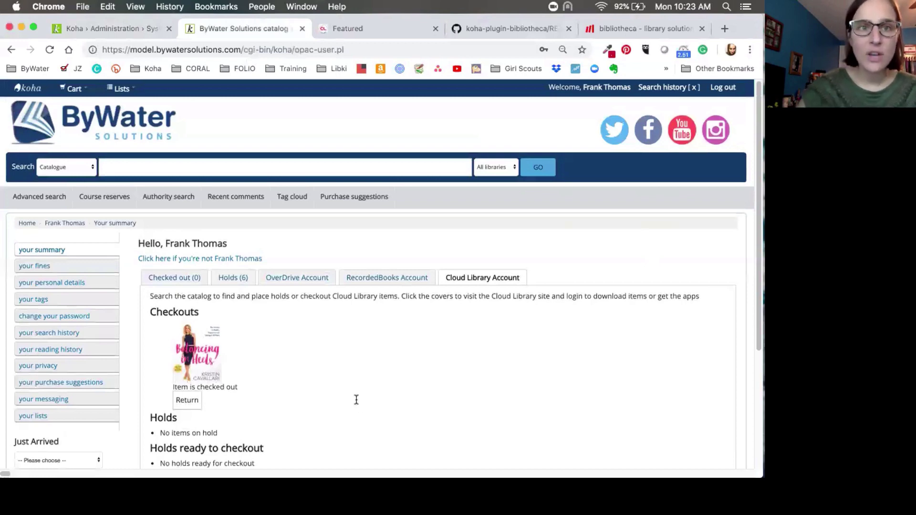
left_click(517, 27)
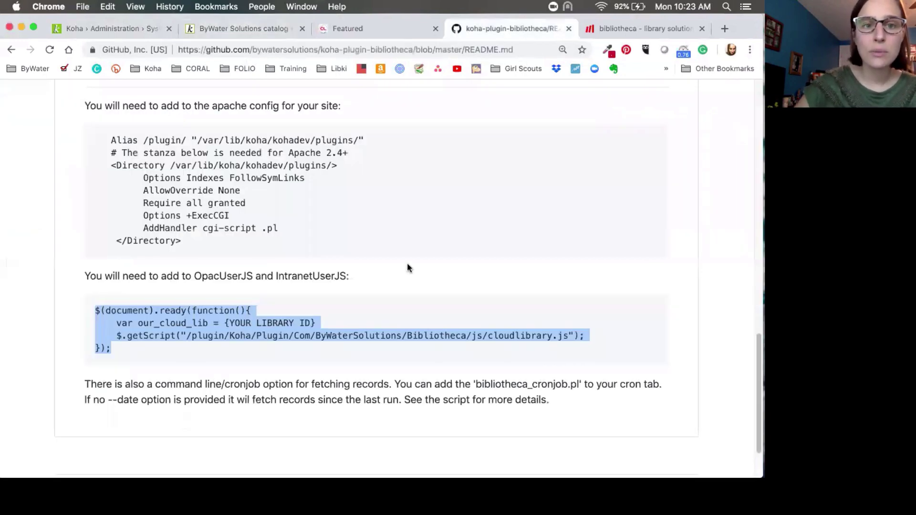
scroll(406, 266, "up", 20)
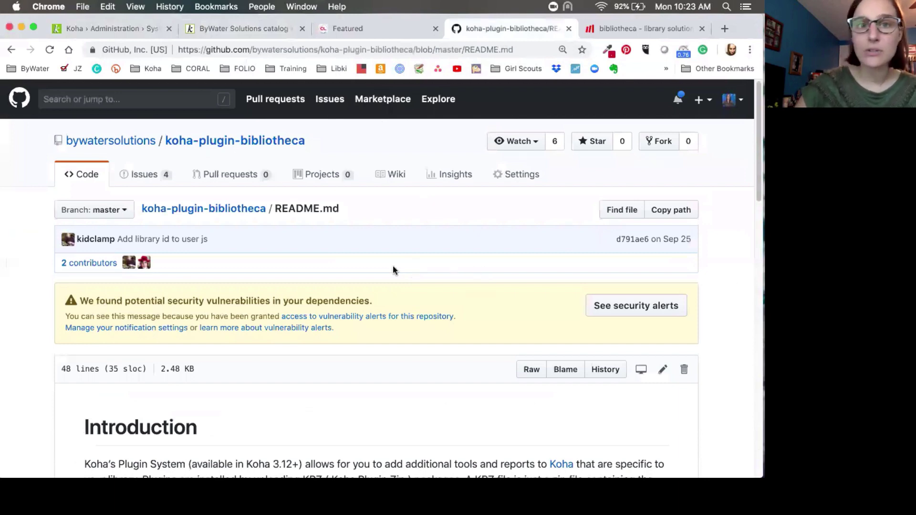
left_click(128, 30)
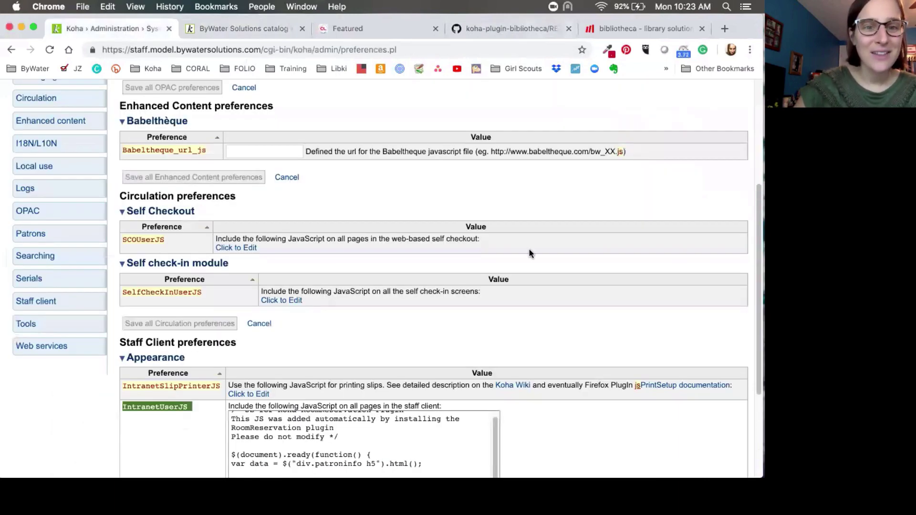
key("ctrl+Tab")
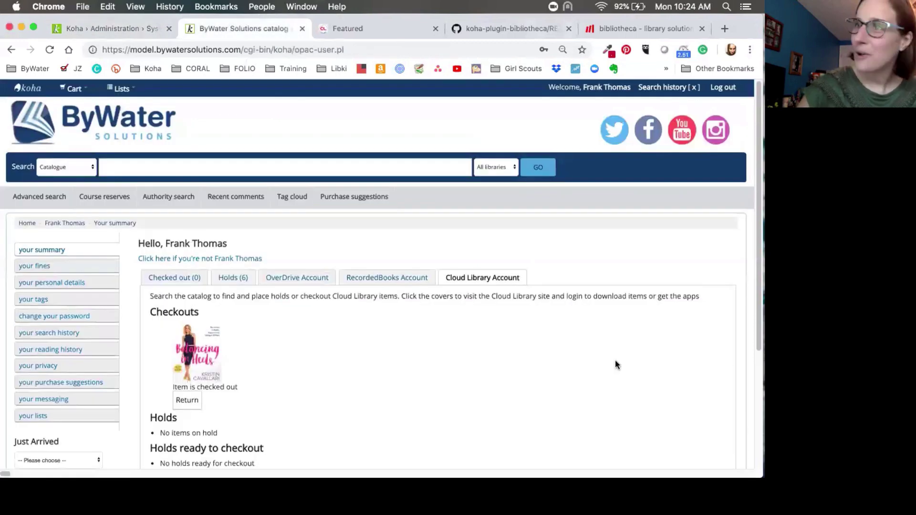